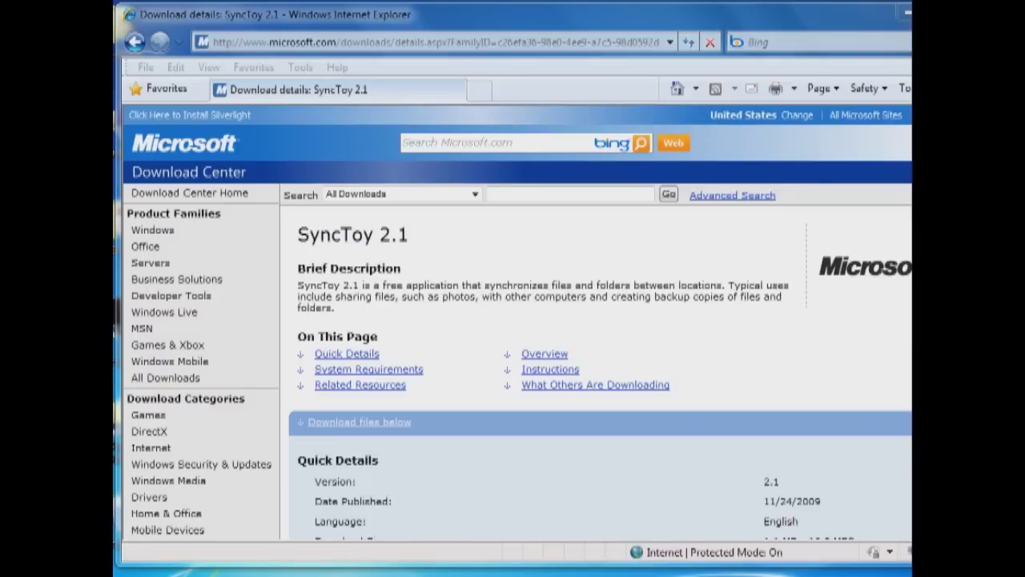
Scroll to the SyncToy 2.1 file list and download SyncToySetupPackage_v21_x64.exe.
{"action": "key", "text": "End"}
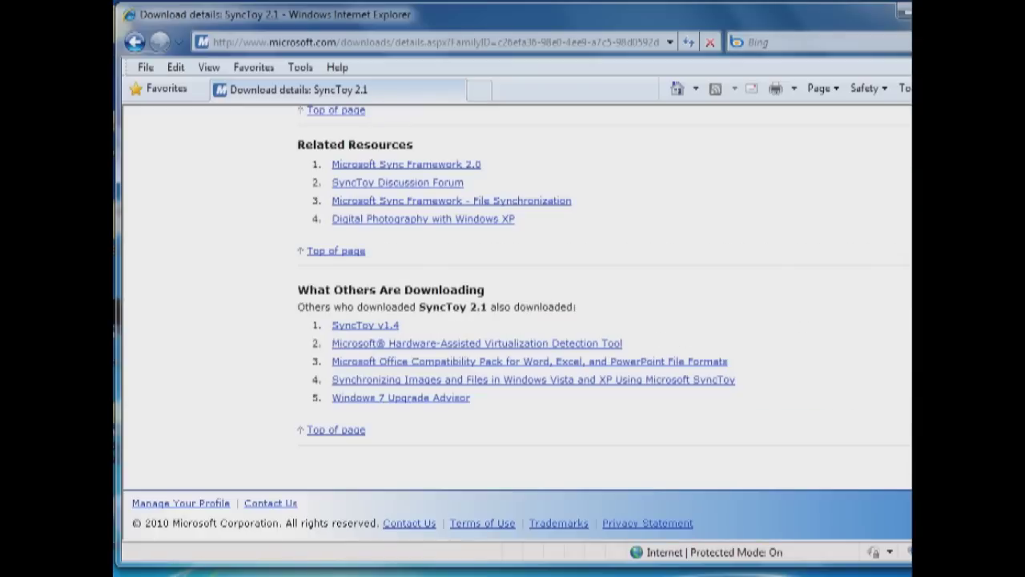
{"action": "scroll", "coordinate": [613, 377], "scroll_direction": "up", "scroll_amount": 2}
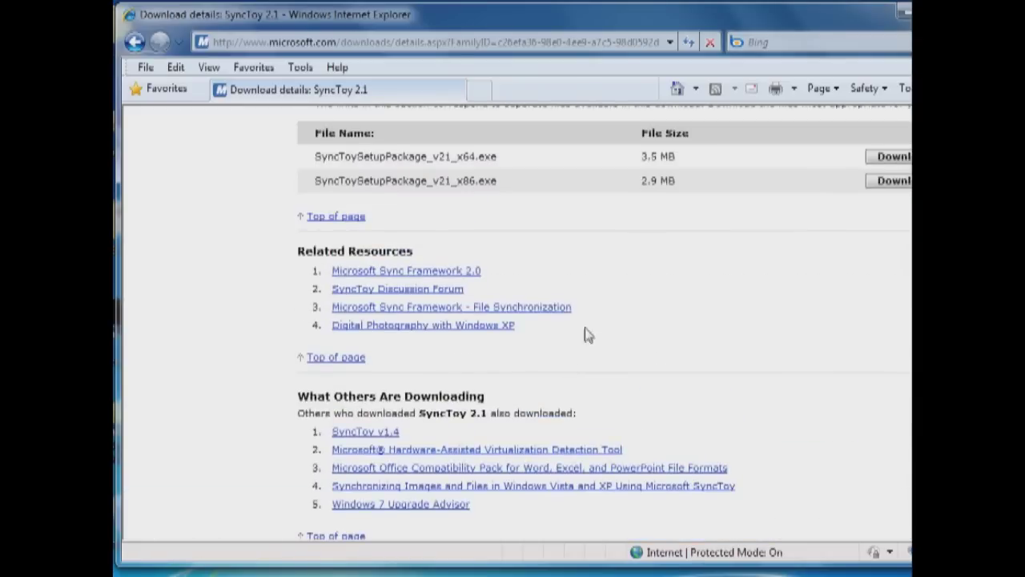
{"action": "left_click", "coordinate": [884, 159]}
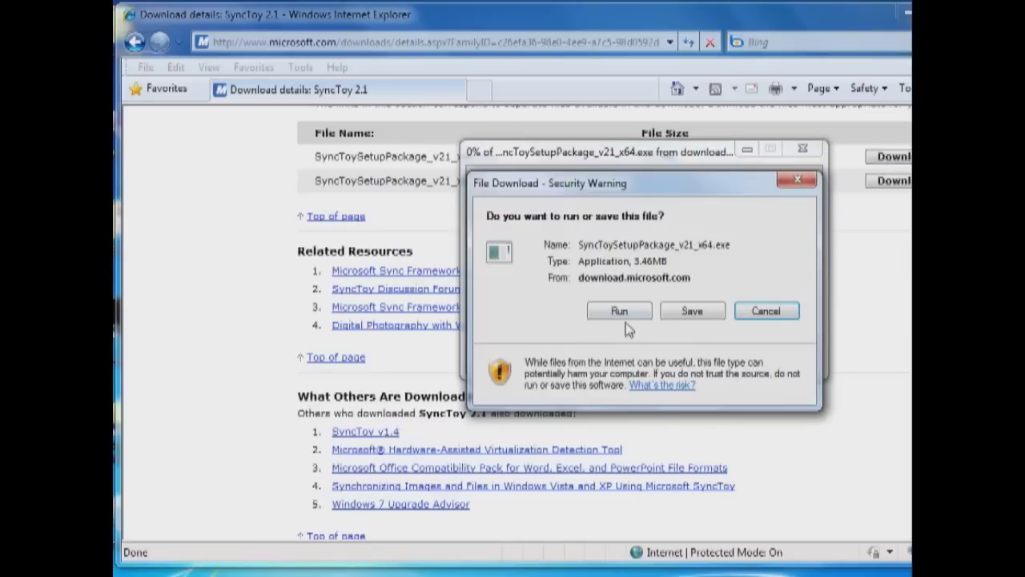
Run the downloaded x64 setup package, minimize Internet Explorer and move the download window aside.
{"action": "left_click", "coordinate": [621, 311]}
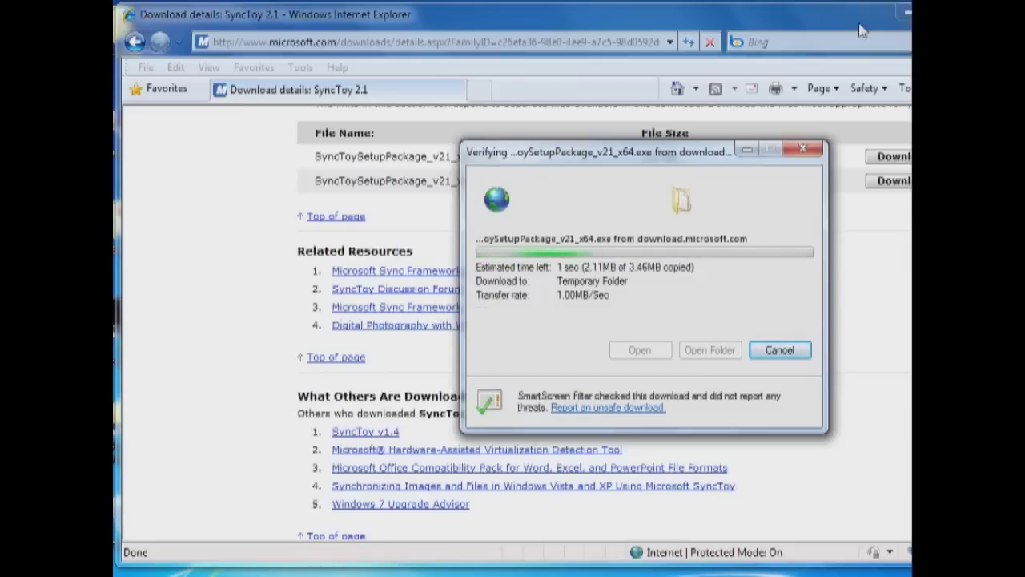
{"action": "left_click", "coordinate": [907, 12]}
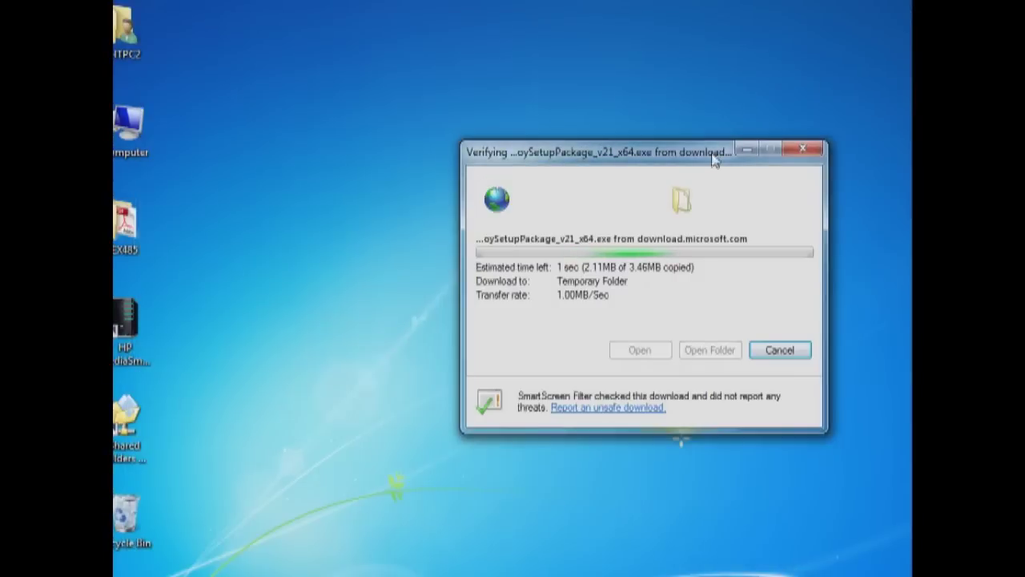
{"action": "left_click_drag", "start_coordinate": [645, 152], "coordinate": [474, 138]}
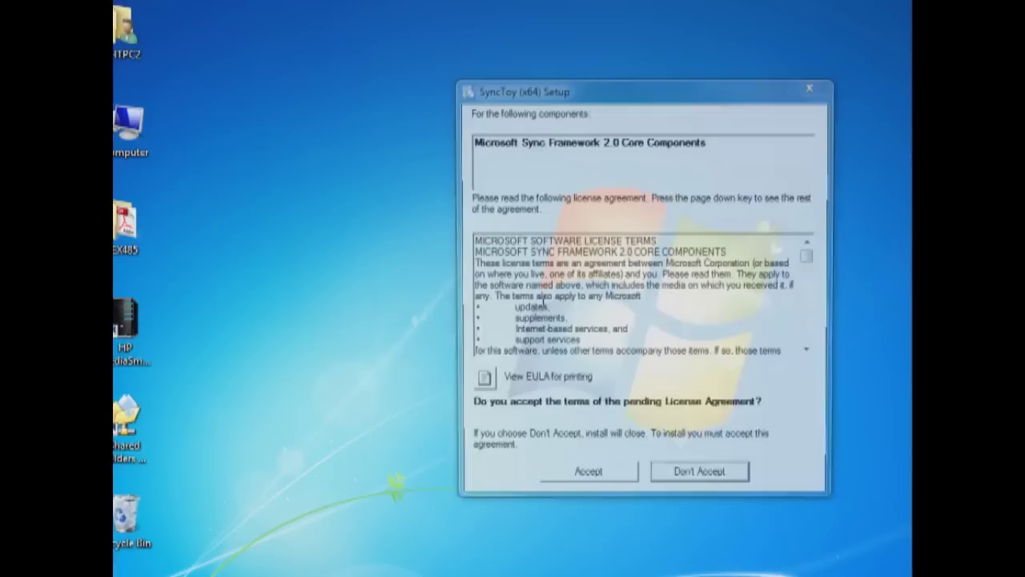
Accept the Sync Framework 2.0 Core Components and Provider Services licenses.
{"action": "left_click", "coordinate": [602, 485]}
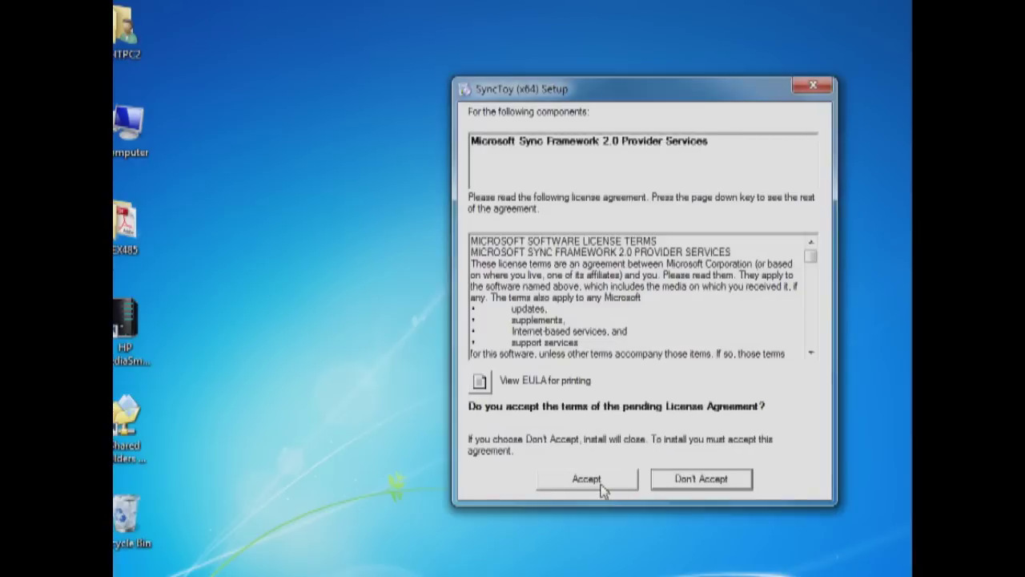
{"action": "left_click", "coordinate": [600, 485]}
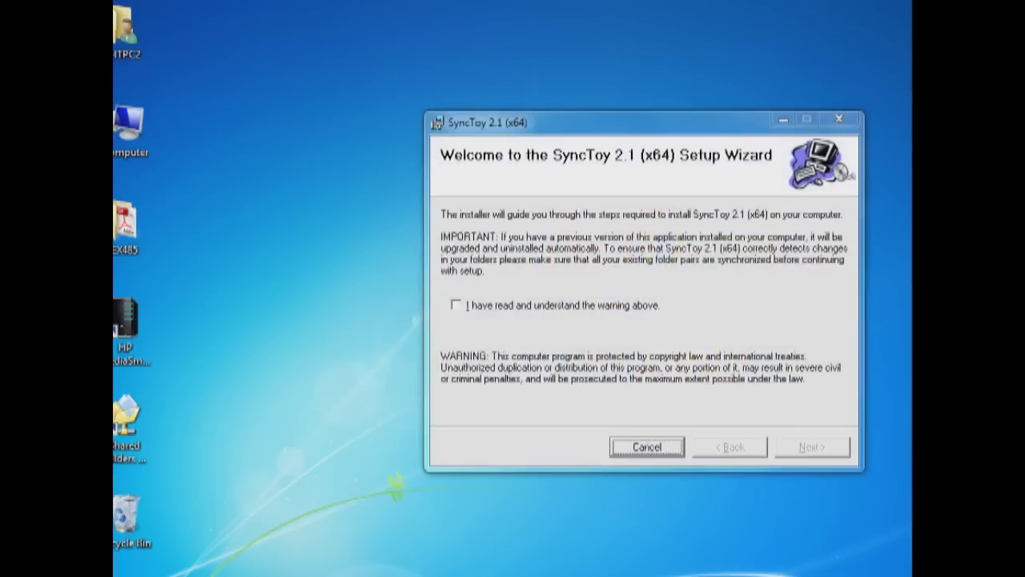
Acknowledge the folder-pair warning, agree to the license and install into c:\Program Files\SyncToy 2.1\.
{"action": "left_click", "coordinate": [456, 305]}
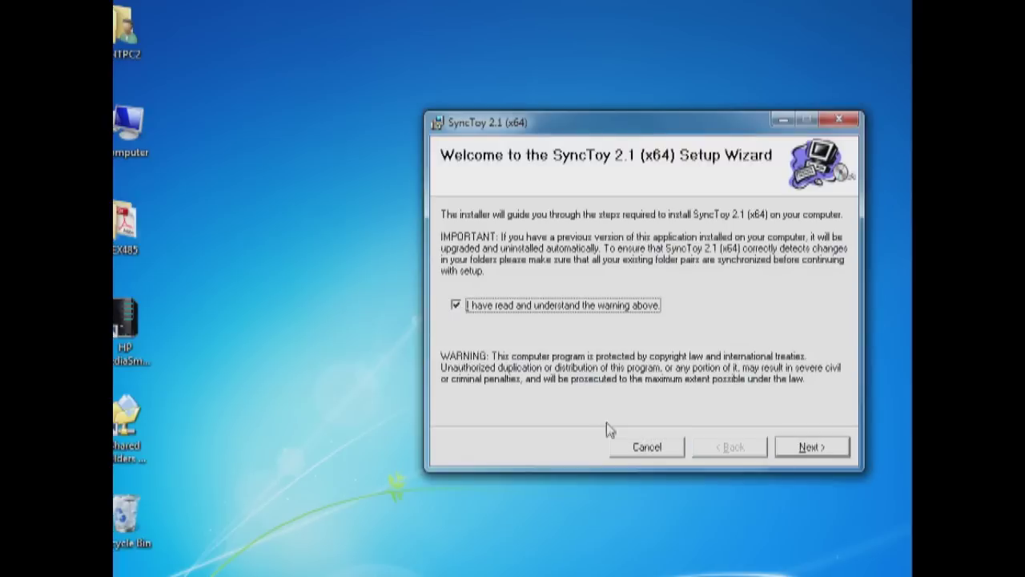
{"action": "left_click", "coordinate": [808, 446]}
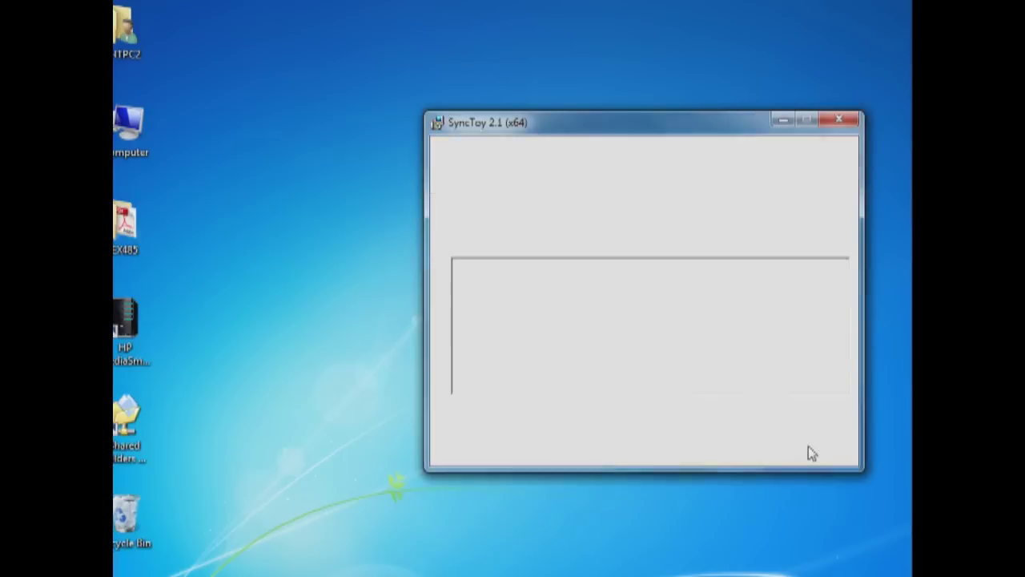
{"action": "left_click", "coordinate": [632, 412]}
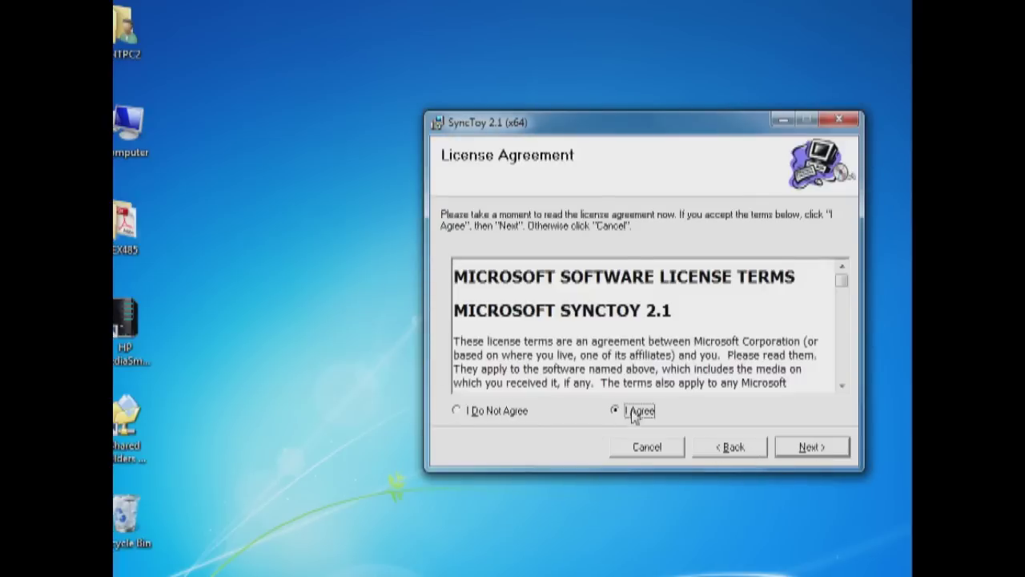
{"action": "left_click", "coordinate": [807, 449]}
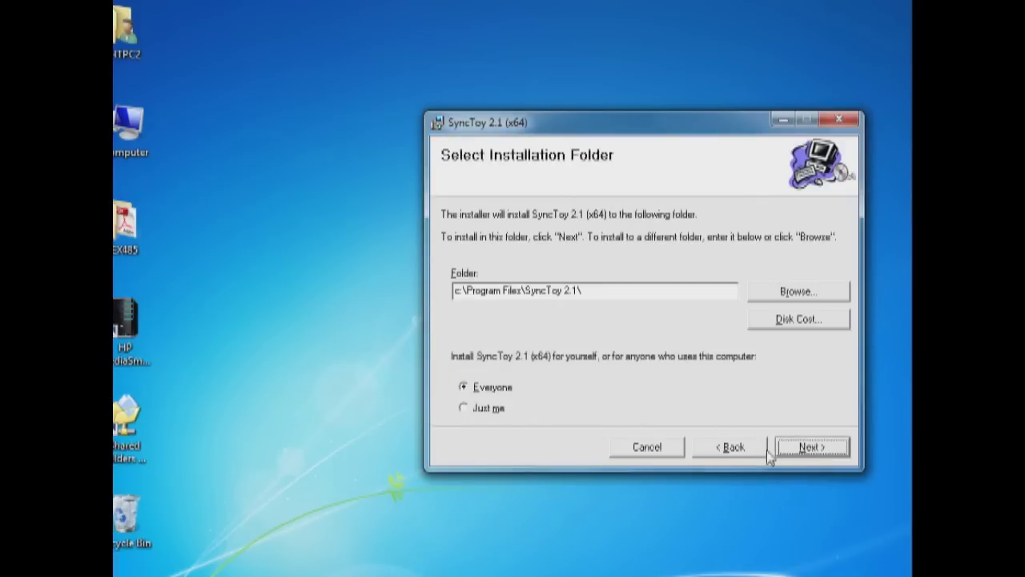
{"action": "left_click", "coordinate": [817, 446]}
{"action": "left_click", "coordinate": [812, 446]}
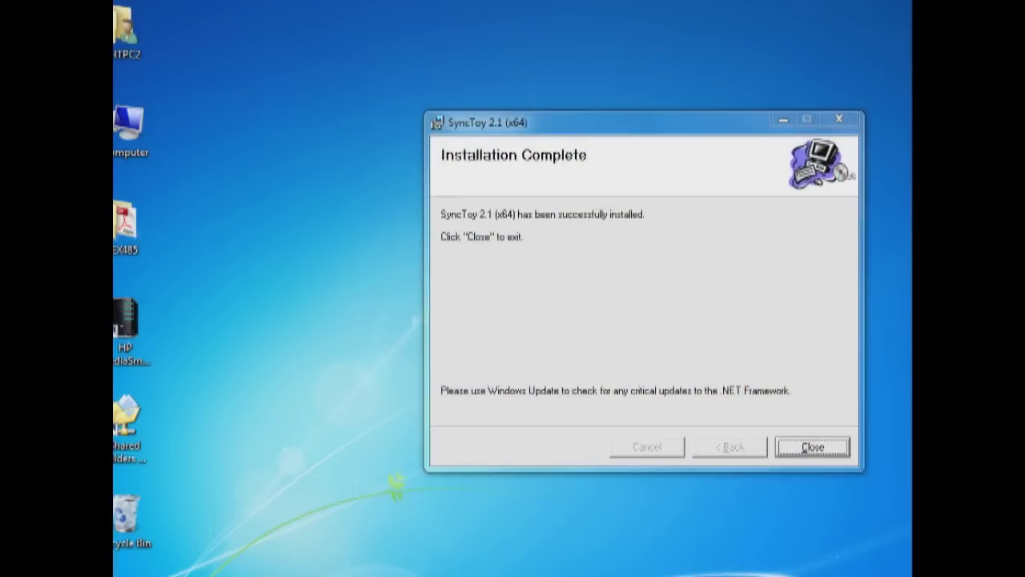
Close the installer and launch SyncToy 2.1 (x64) from Start > All Programs.
{"action": "left_click", "coordinate": [832, 448]}
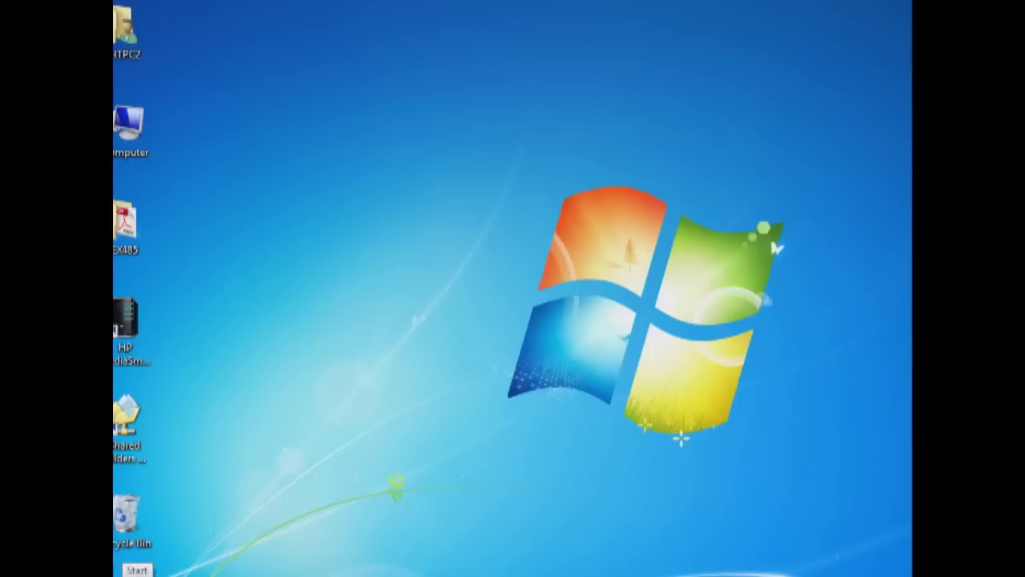
{"action": "left_click", "coordinate": [121, 565]}
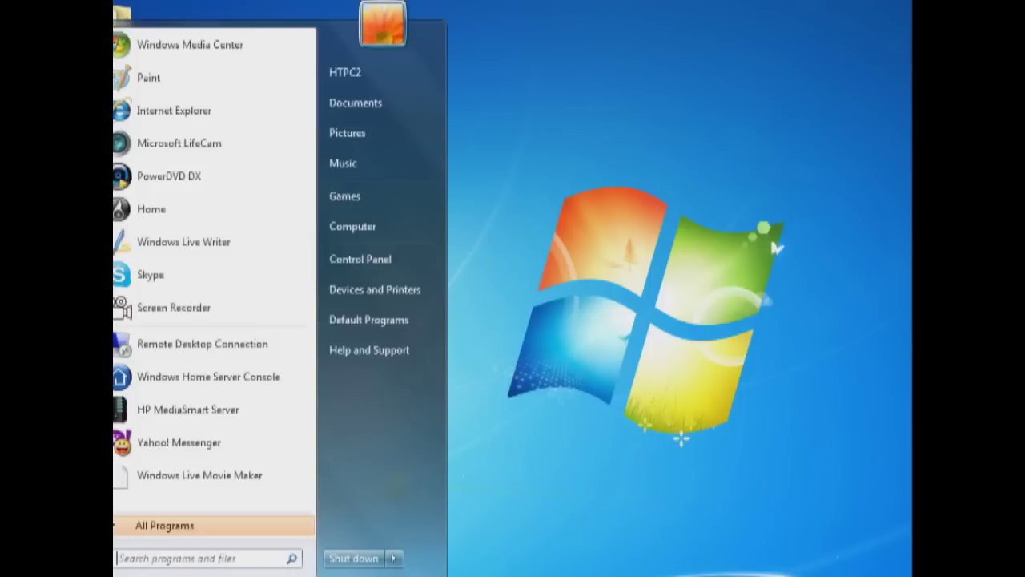
{"action": "left_click", "coordinate": [169, 531]}
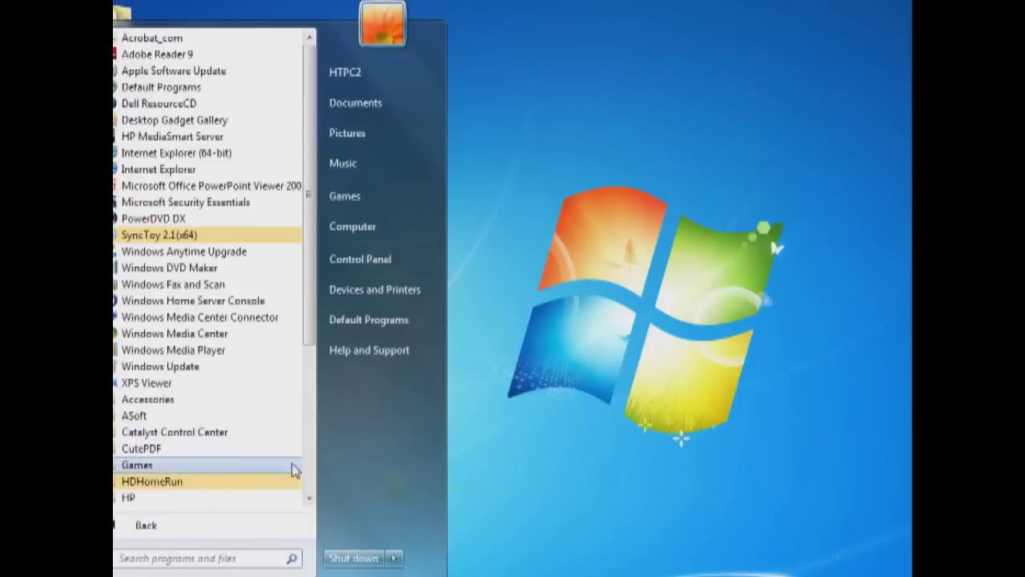
{"action": "scroll", "coordinate": [293, 464], "scroll_direction": "down", "scroll_amount": 5}
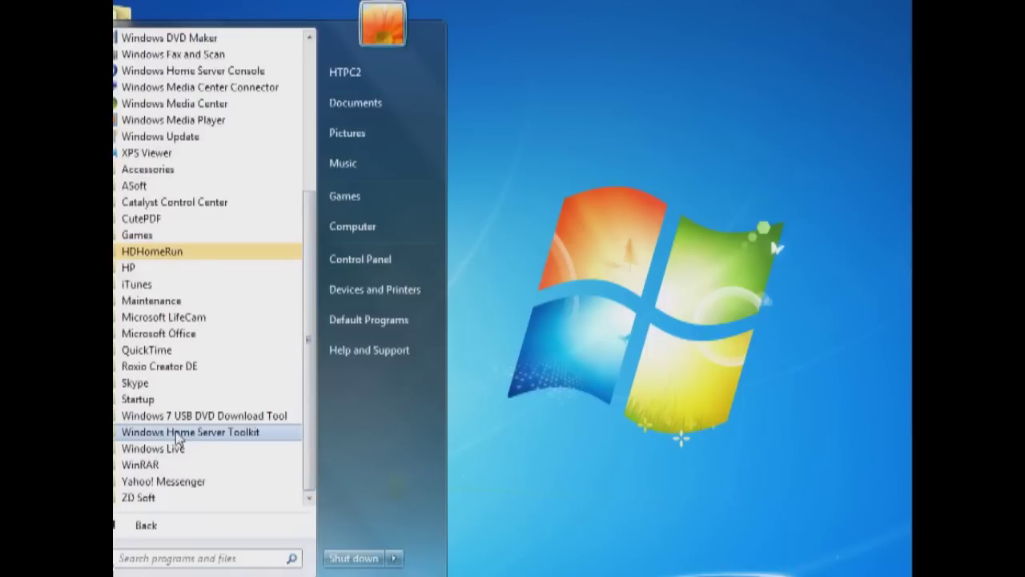
{"action": "scroll", "coordinate": [176, 437], "scroll_direction": "up", "scroll_amount": 3}
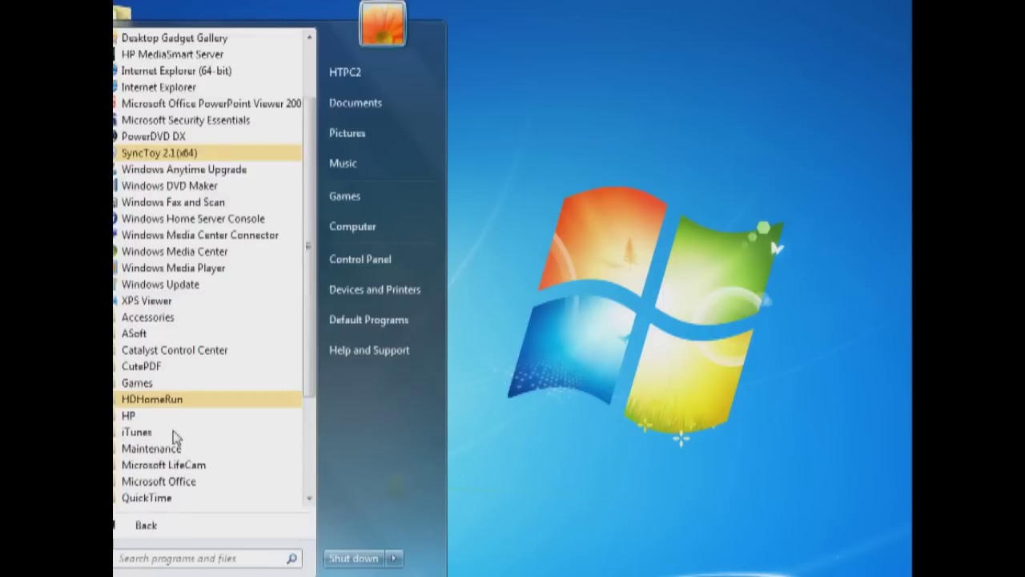
{"action": "left_click", "coordinate": [152, 152]}
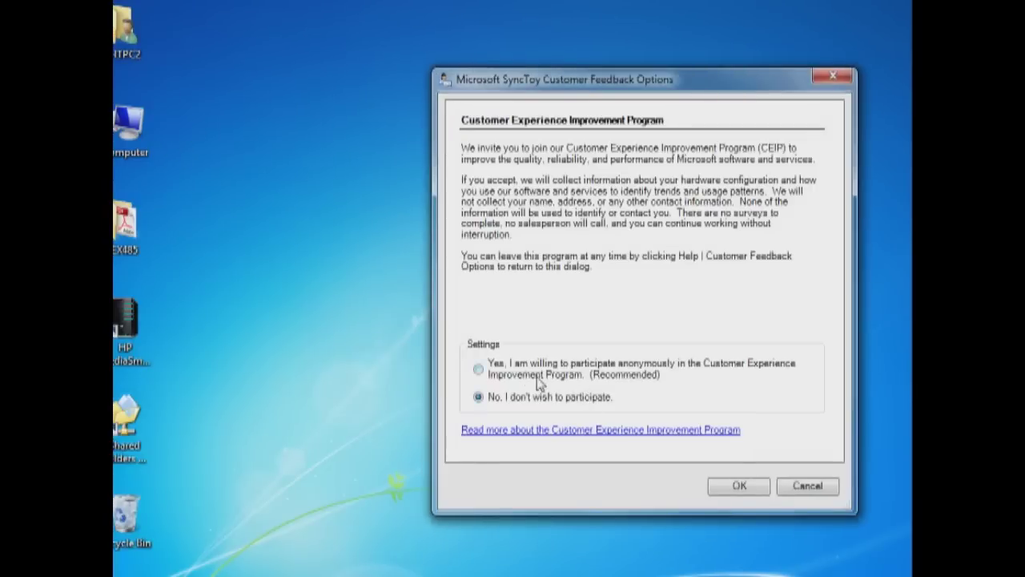
Opt in to the Customer Experience Improvement Program and start creating a new folder pair.
{"action": "left_click", "coordinate": [497, 374]}
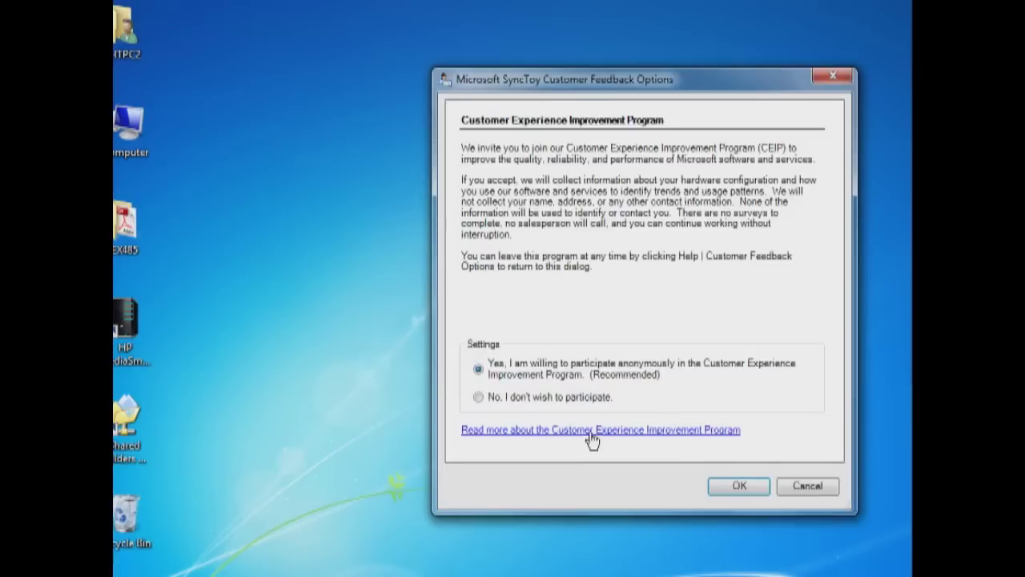
{"action": "left_click", "coordinate": [760, 487]}
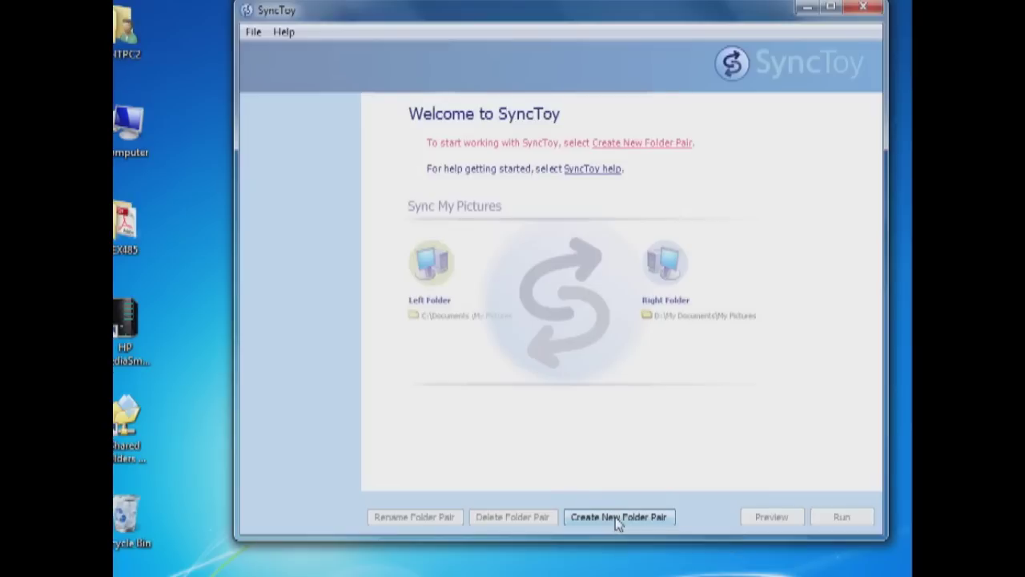
{"action": "left_click", "coordinate": [615, 517]}
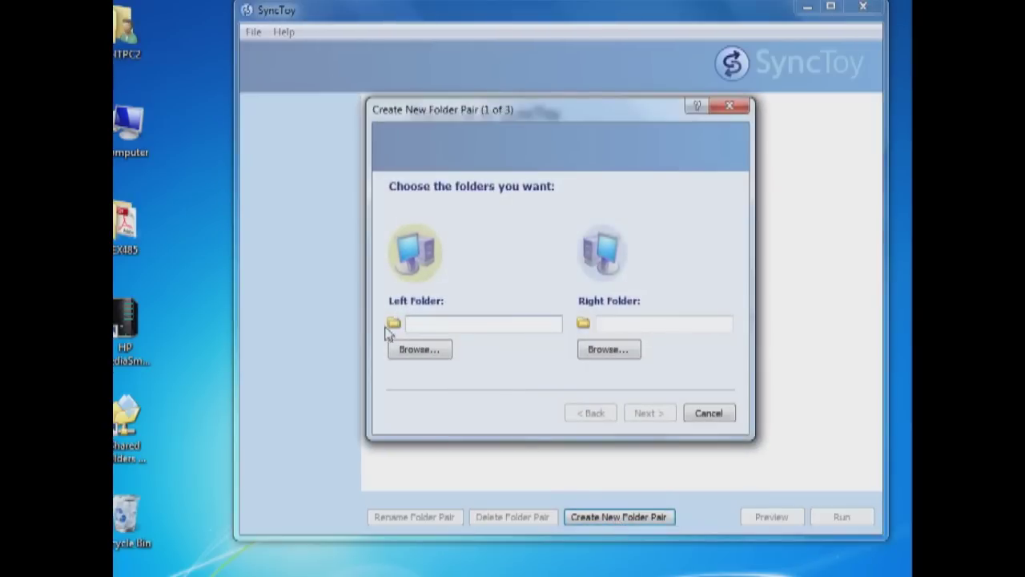
Set the left folder to Recordings under the HTPC2 user's My Videos.
{"action": "left_click", "coordinate": [414, 350]}
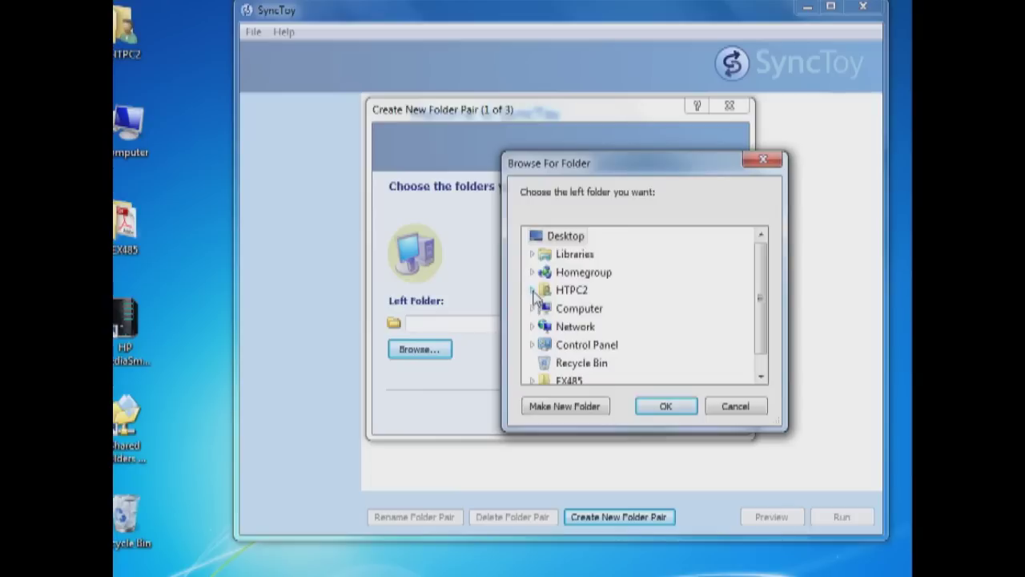
{"action": "left_click", "coordinate": [560, 235]}
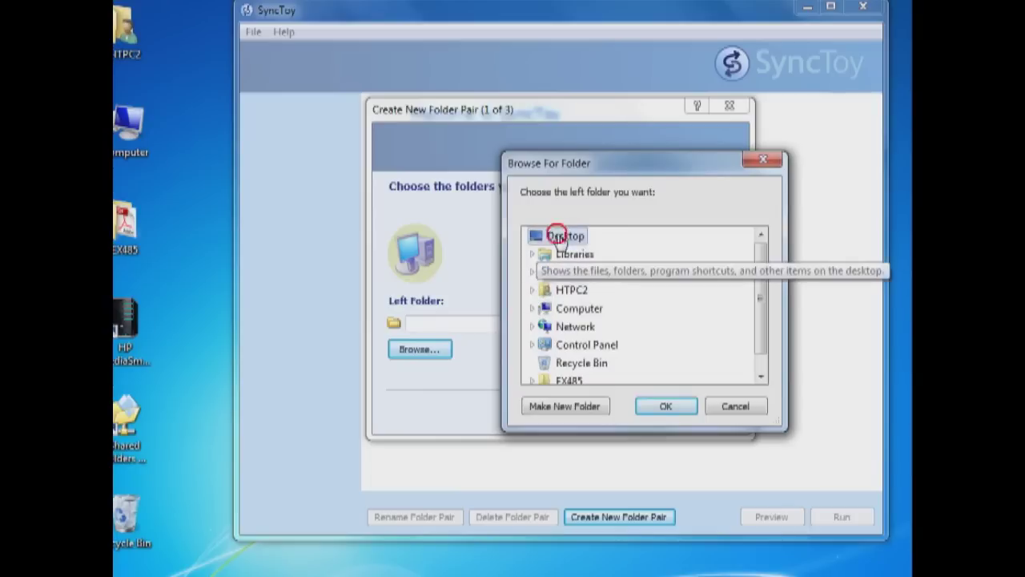
{"action": "left_click", "coordinate": [533, 289]}
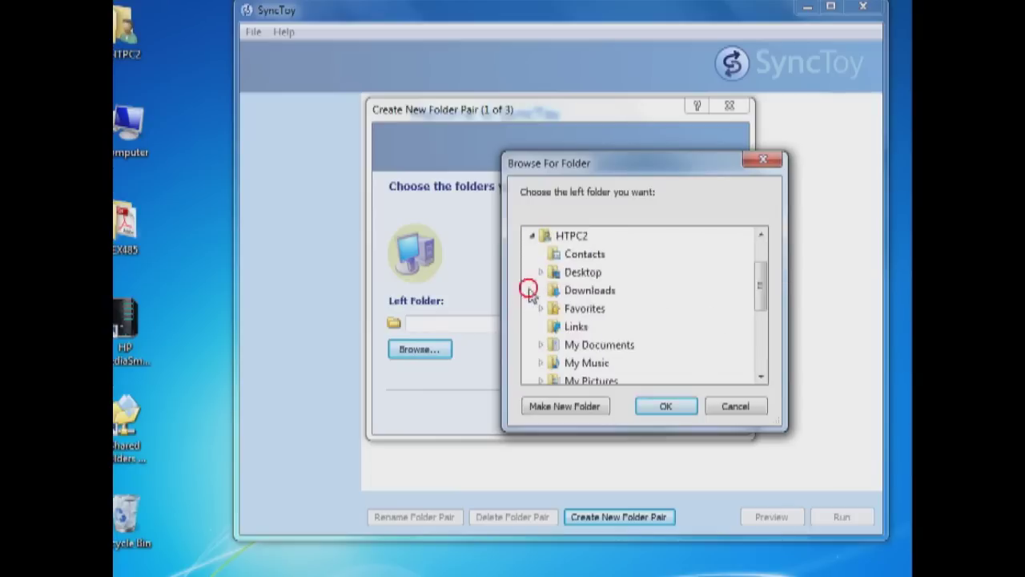
{"action": "scroll", "coordinate": [647, 323], "scroll_direction": "down", "scroll_amount": 1}
{"action": "left_click", "coordinate": [541, 344]}
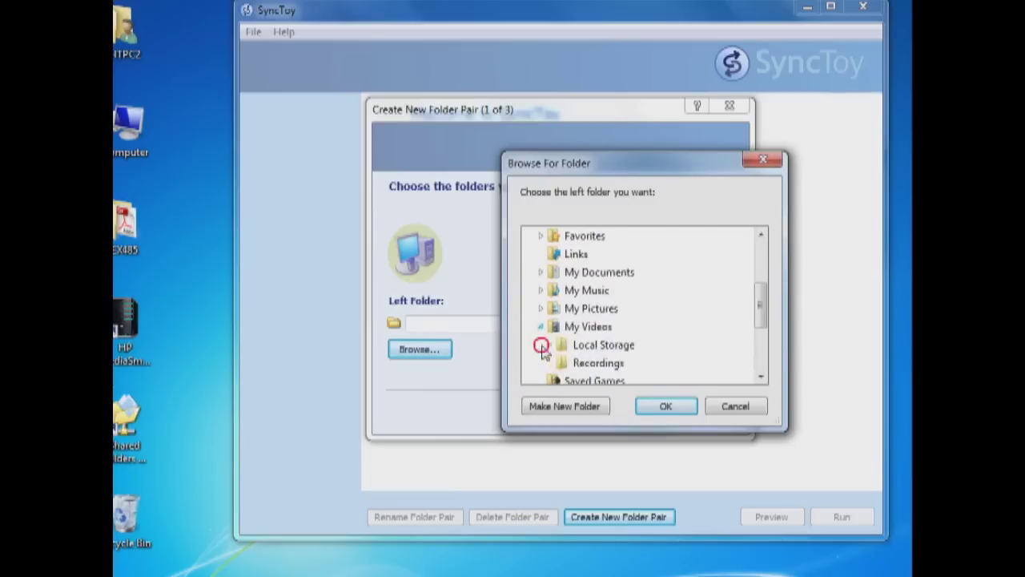
{"action": "left_click", "coordinate": [580, 362]}
{"action": "left_click", "coordinate": [665, 406]}
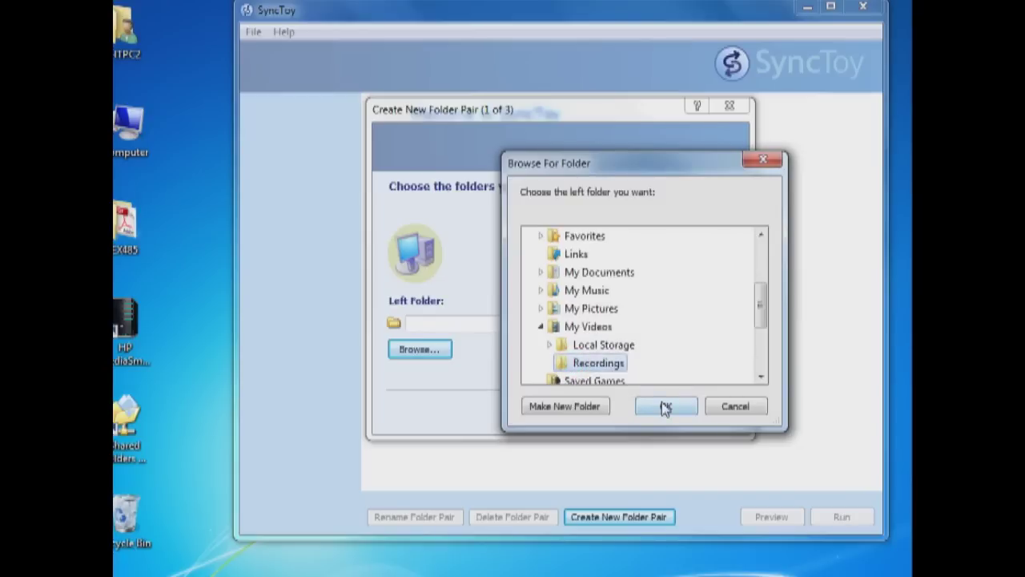
{"action": "left_click", "coordinate": [665, 407]}
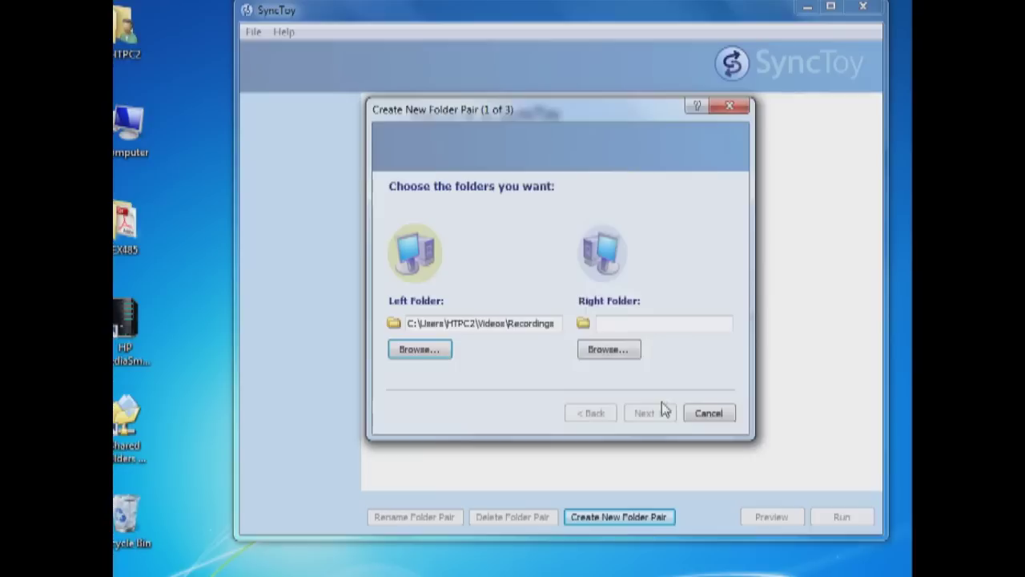
Browse Computer's drives for a right folder, then select Computer on the desktop.
{"action": "left_click", "coordinate": [605, 350]}
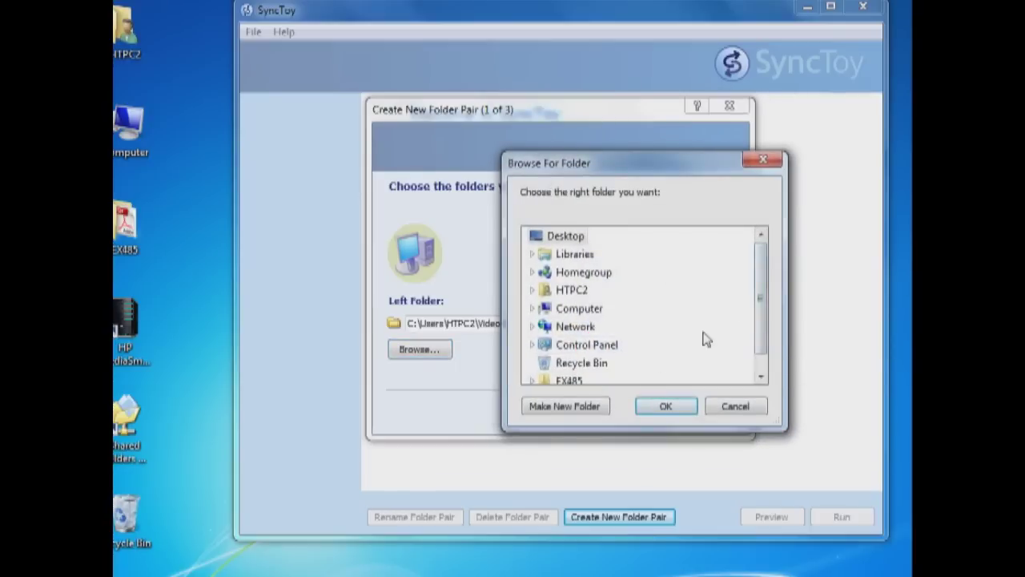
{"action": "scroll", "coordinate": [762, 307], "scroll_direction": "down", "scroll_amount": 1}
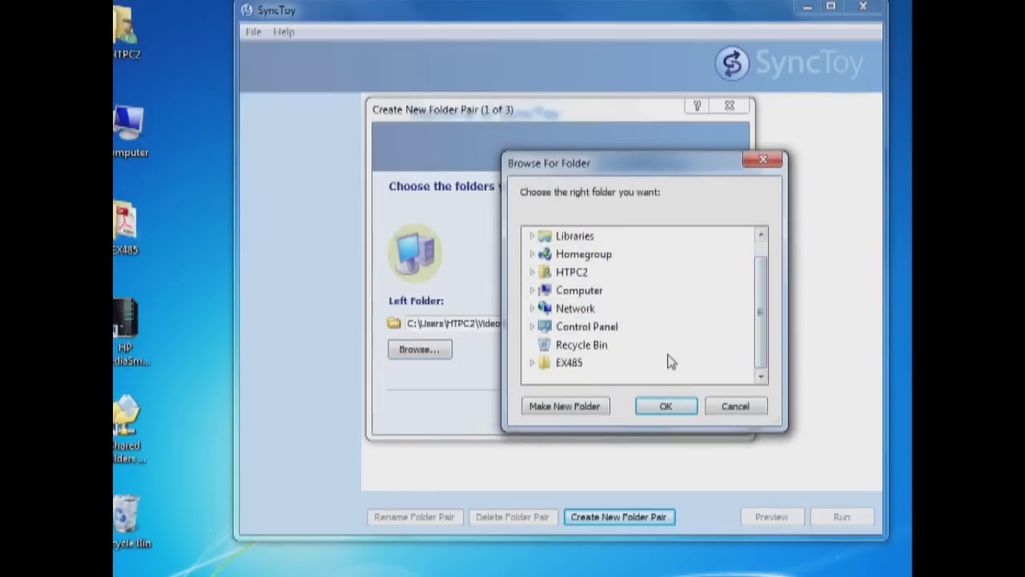
{"action": "left_click", "coordinate": [531, 291]}
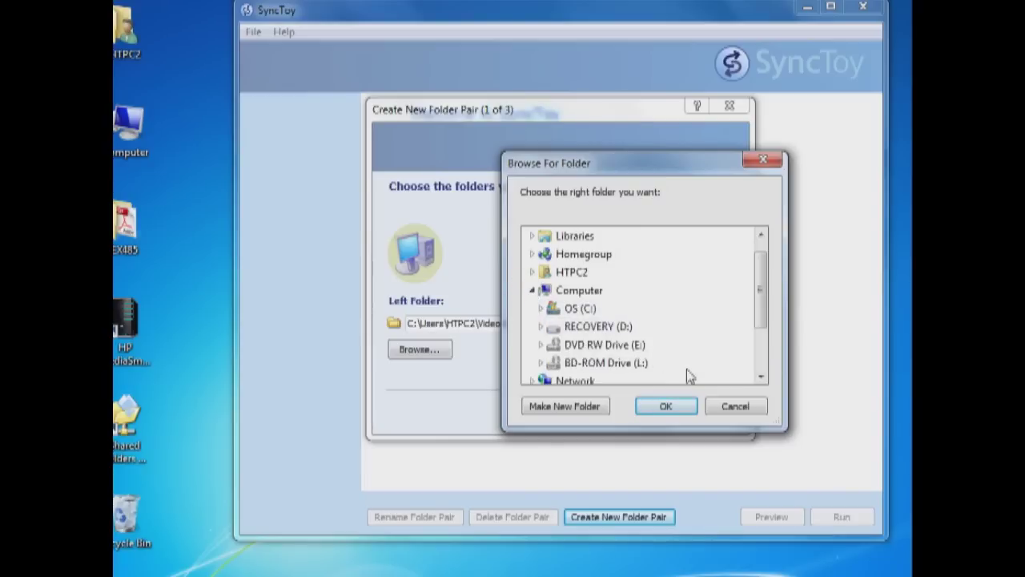
{"action": "scroll", "coordinate": [763, 320], "scroll_direction": "down", "scroll_amount": 2}
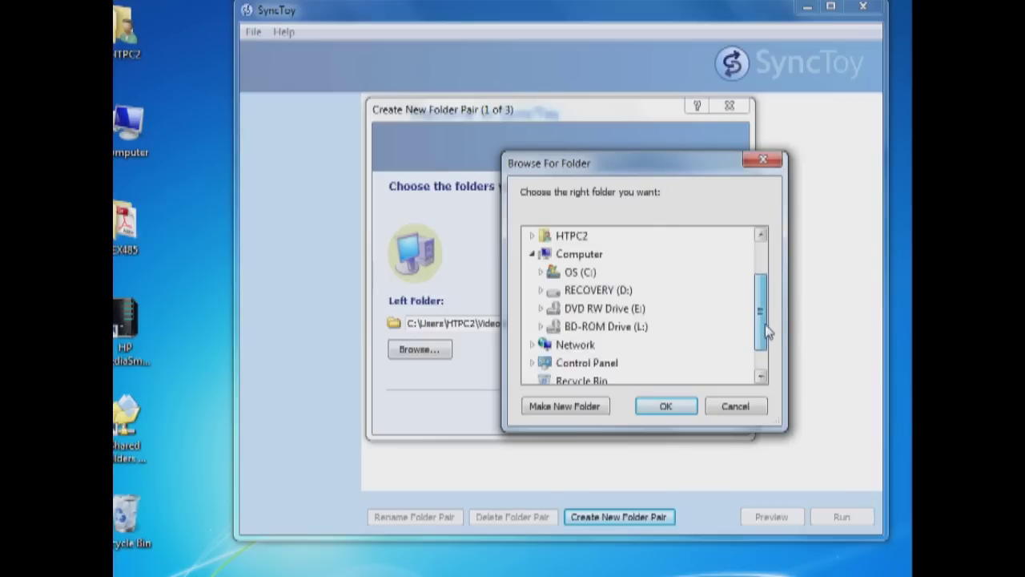
{"action": "left_click_drag", "start_coordinate": [765, 327], "coordinate": [759, 358]}
{"action": "scroll", "coordinate": [756, 352], "scroll_direction": "up", "scroll_amount": 2}
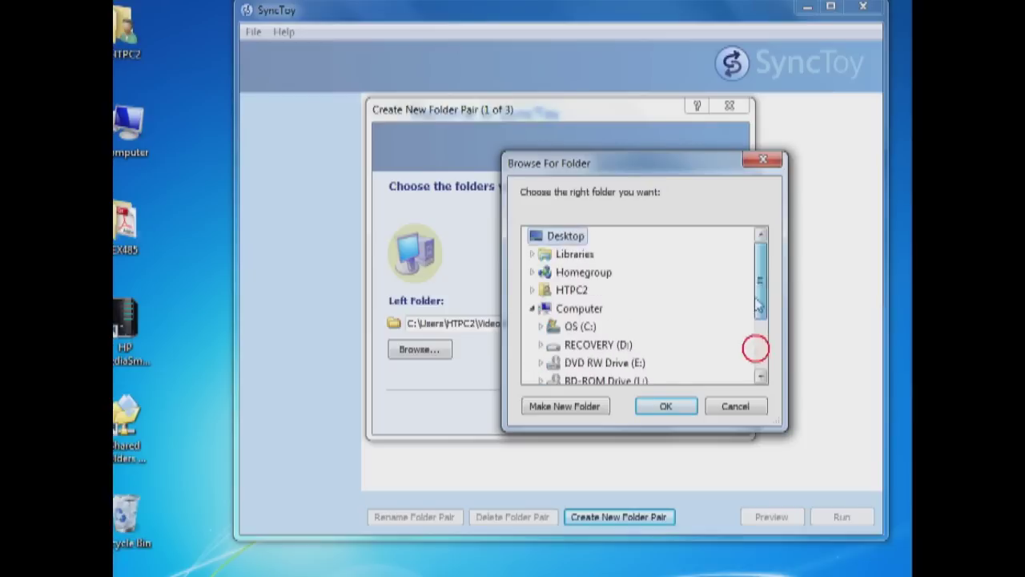
{"action": "left_click_drag", "start_coordinate": [758, 271], "coordinate": [766, 328]}
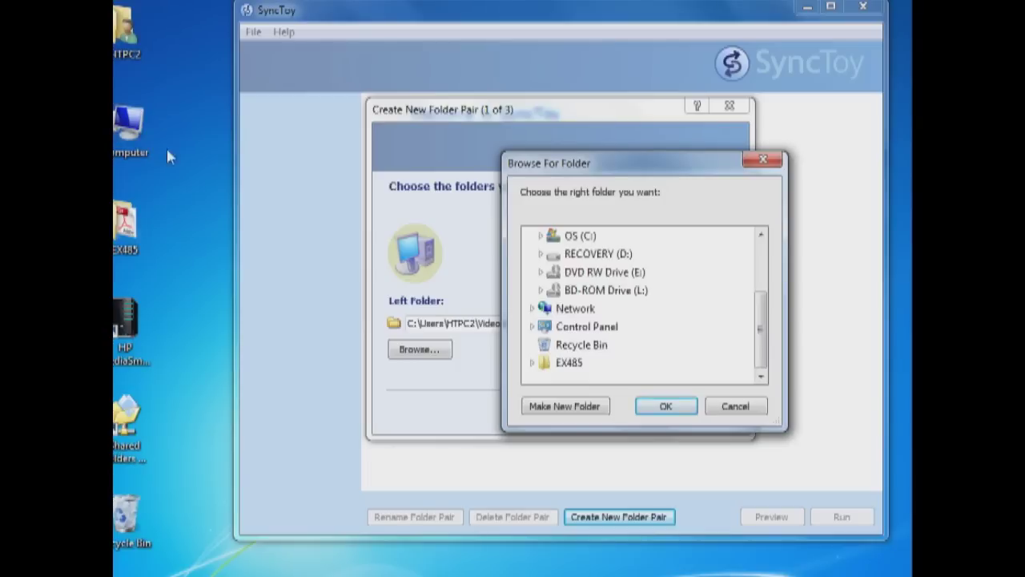
{"action": "left_click", "coordinate": [180, 203]}
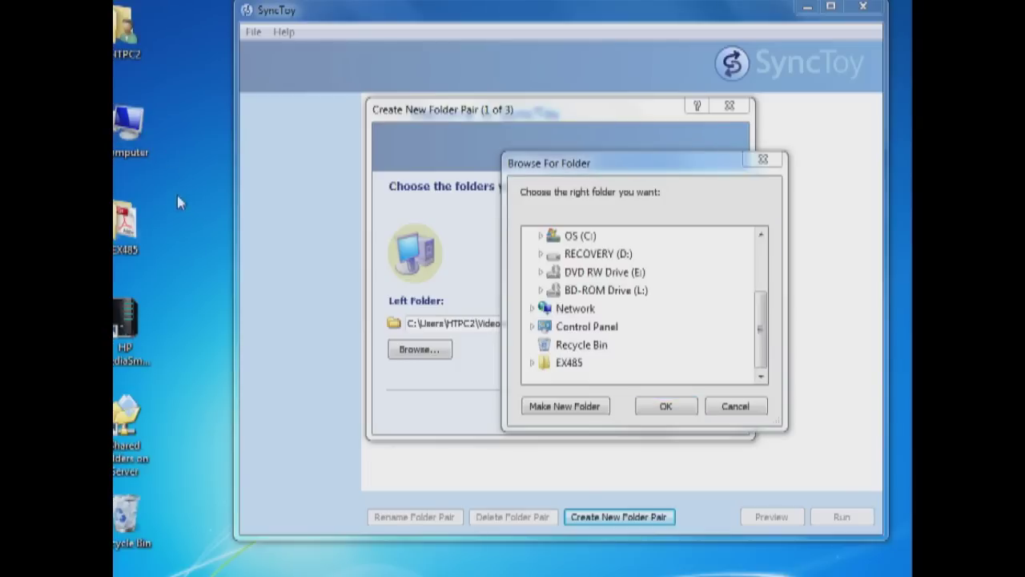
Map drive N: to \\HPSERVER\USERS and close the Explorer windows.
{"action": "double_click", "coordinate": [130, 128]}
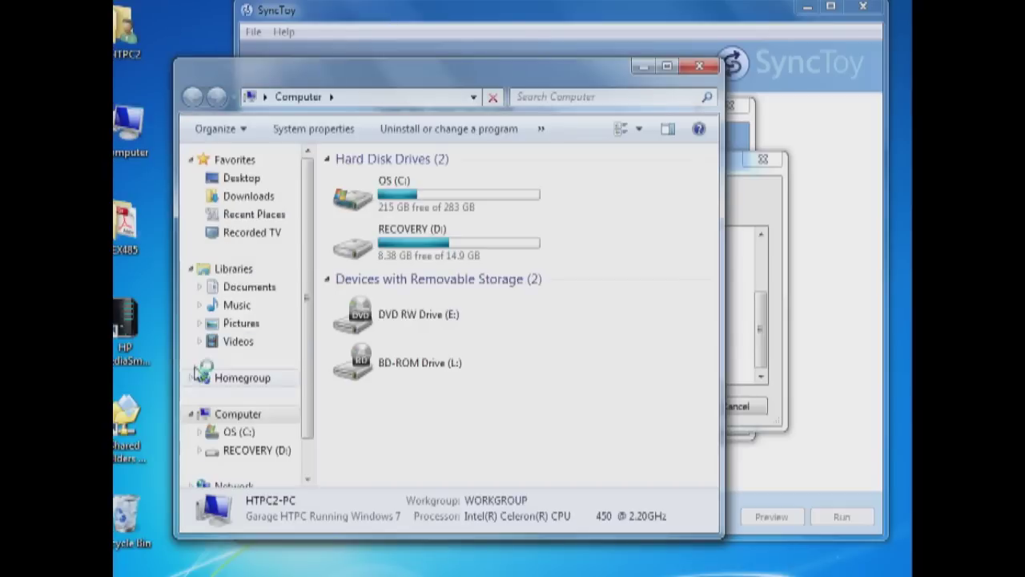
{"action": "scroll", "coordinate": [245, 440], "scroll_direction": "down", "scroll_amount": 1}
{"action": "right_click", "coordinate": [226, 441]}
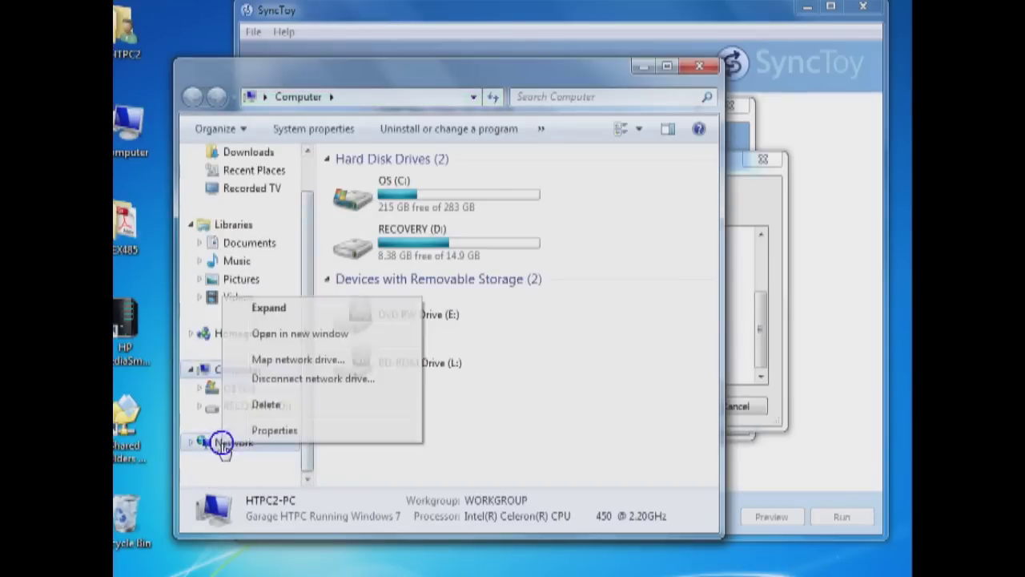
{"action": "left_click", "coordinate": [312, 359]}
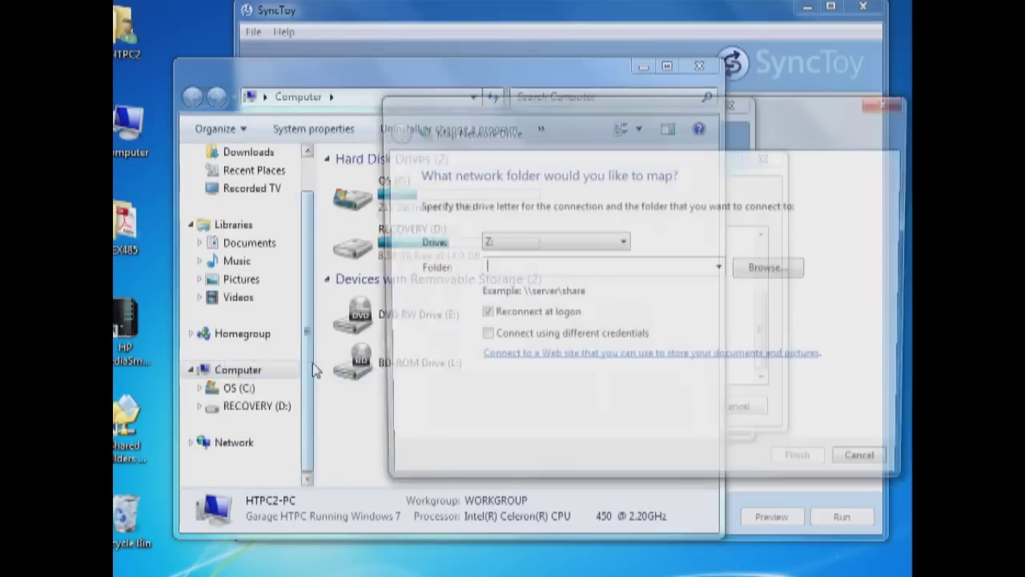
{"action": "left_click_drag", "start_coordinate": [537, 106], "coordinate": [412, 99]}
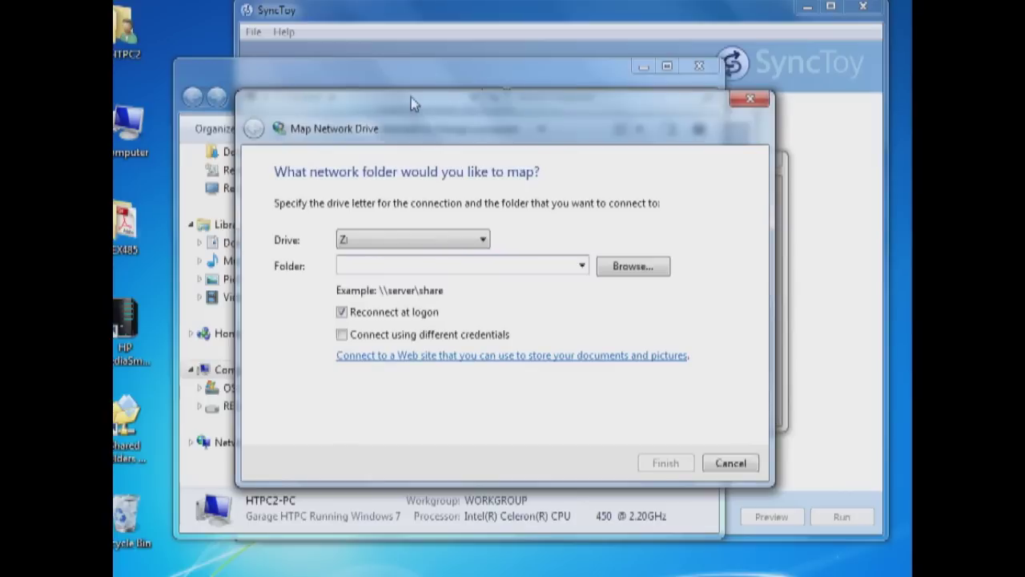
{"action": "left_click", "coordinate": [461, 246]}
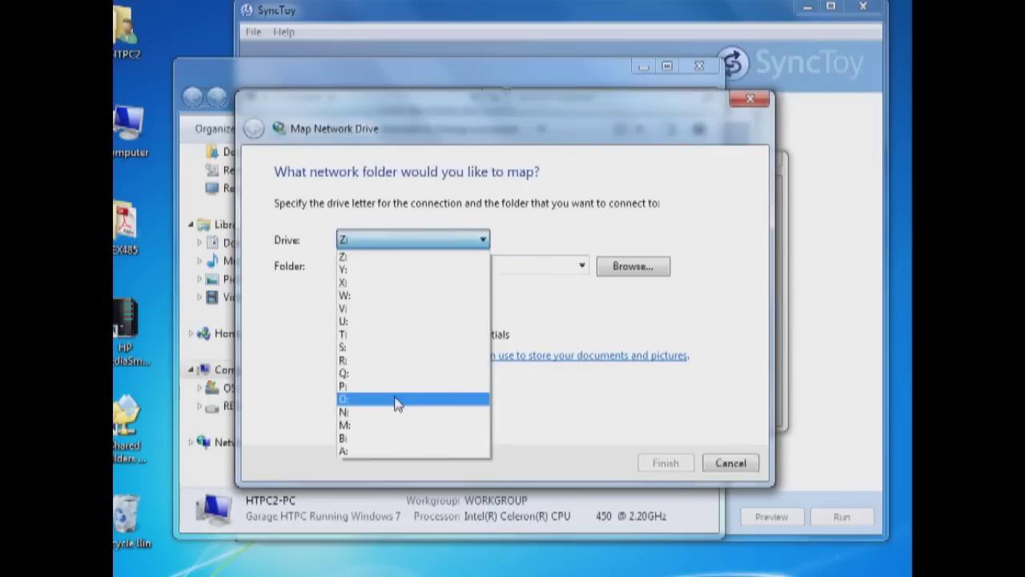
{"action": "left_click", "coordinate": [361, 411]}
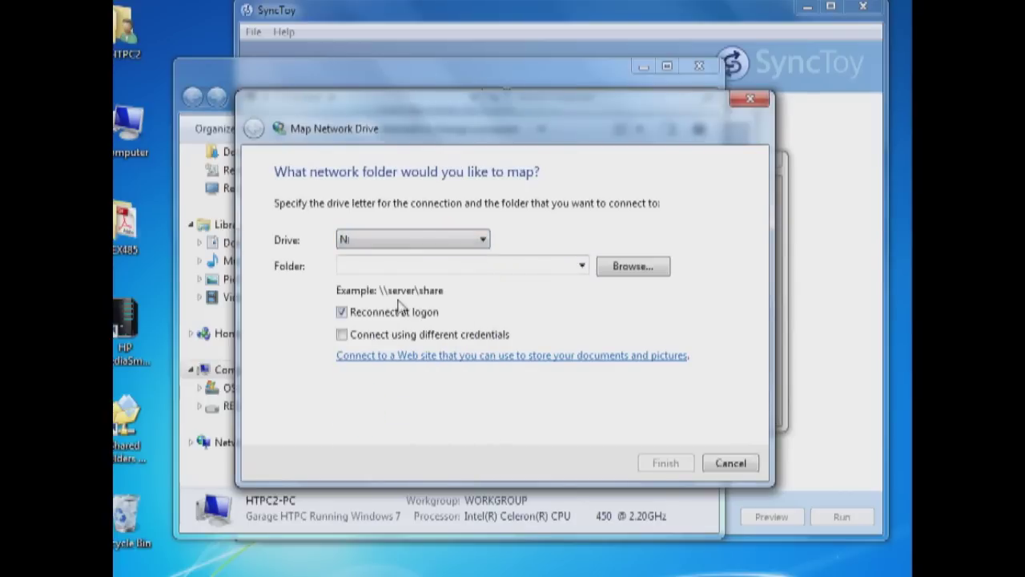
{"action": "left_click", "coordinate": [379, 267]}
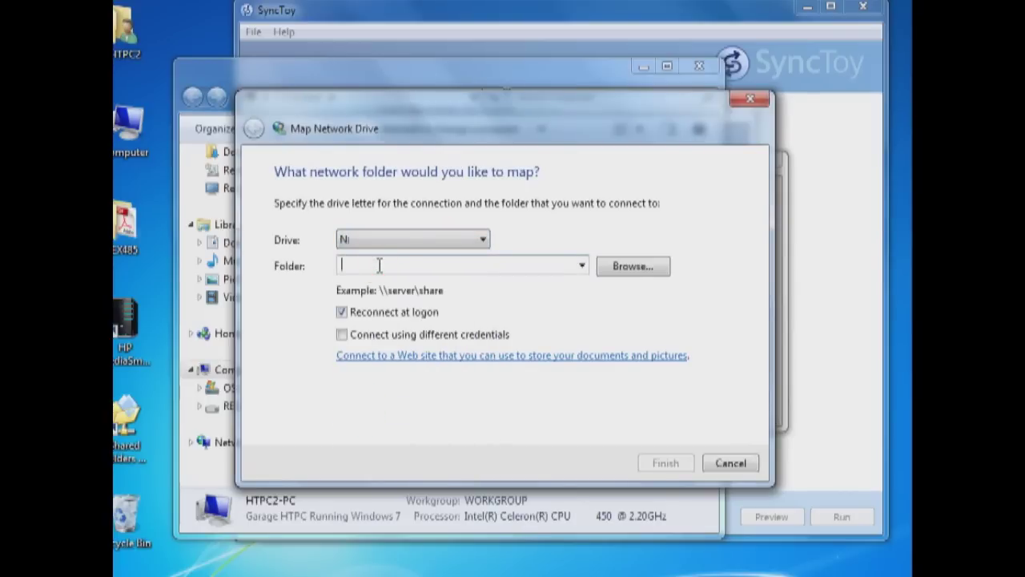
{"action": "type", "text": "\\\\"}
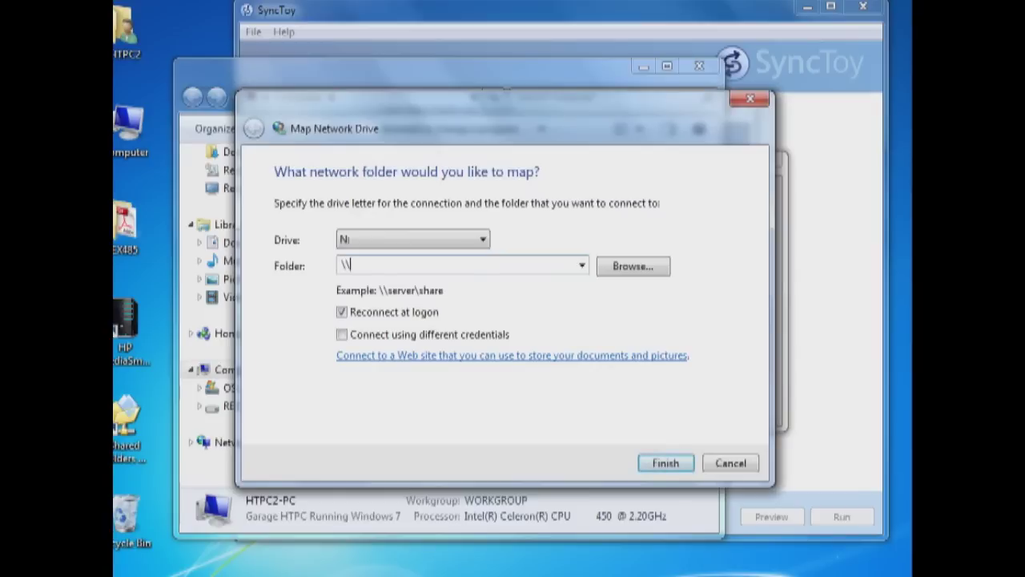
{"action": "type", "text": "HPSERVER\\USERS"}
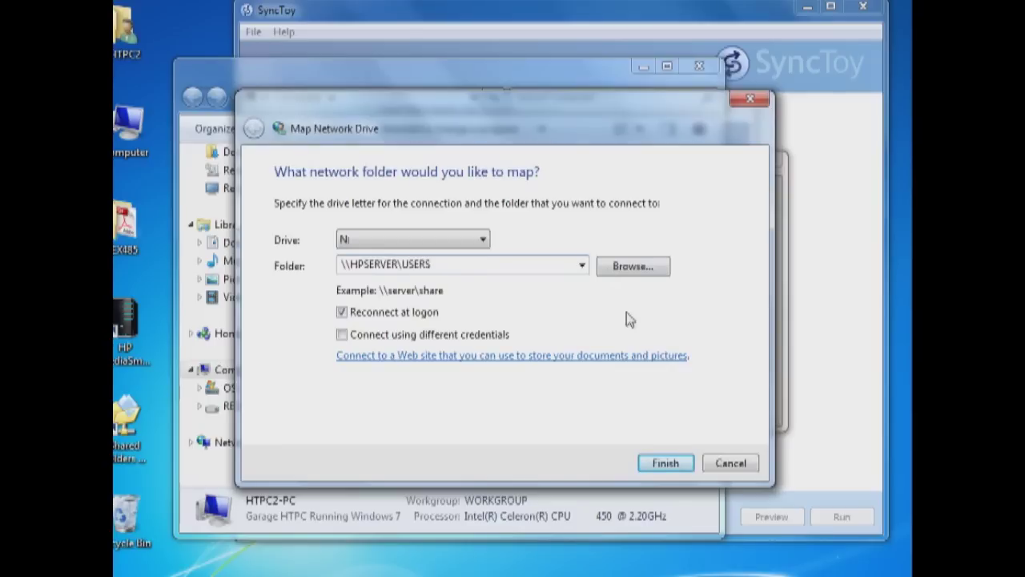
{"action": "left_click", "coordinate": [663, 463]}
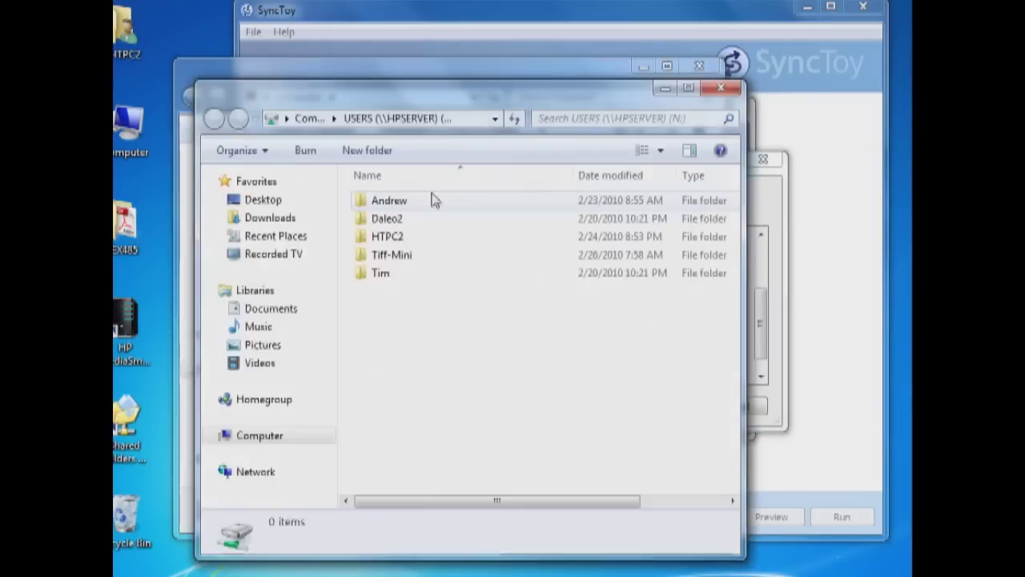
{"action": "left_click", "coordinate": [703, 65]}
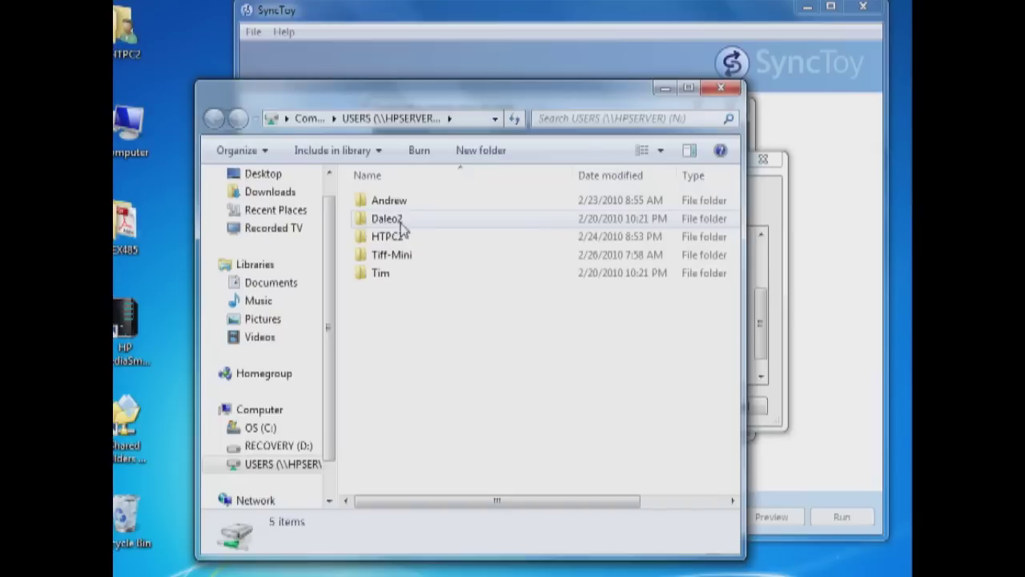
{"action": "left_click", "coordinate": [721, 88]}
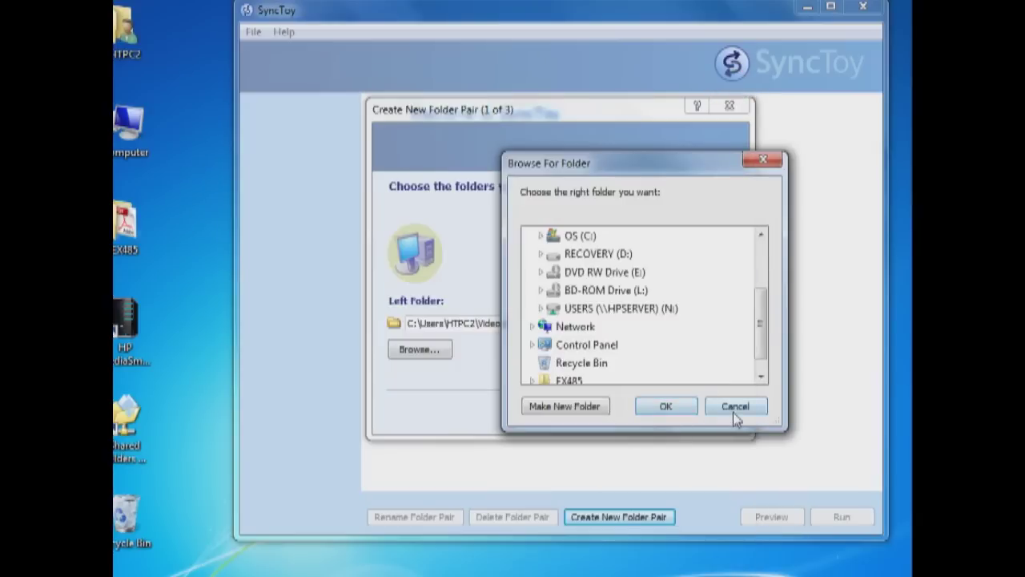
Create a Recordings folder under N:\HTPC2 and choose it as the right folder.
{"action": "left_click", "coordinate": [623, 311]}
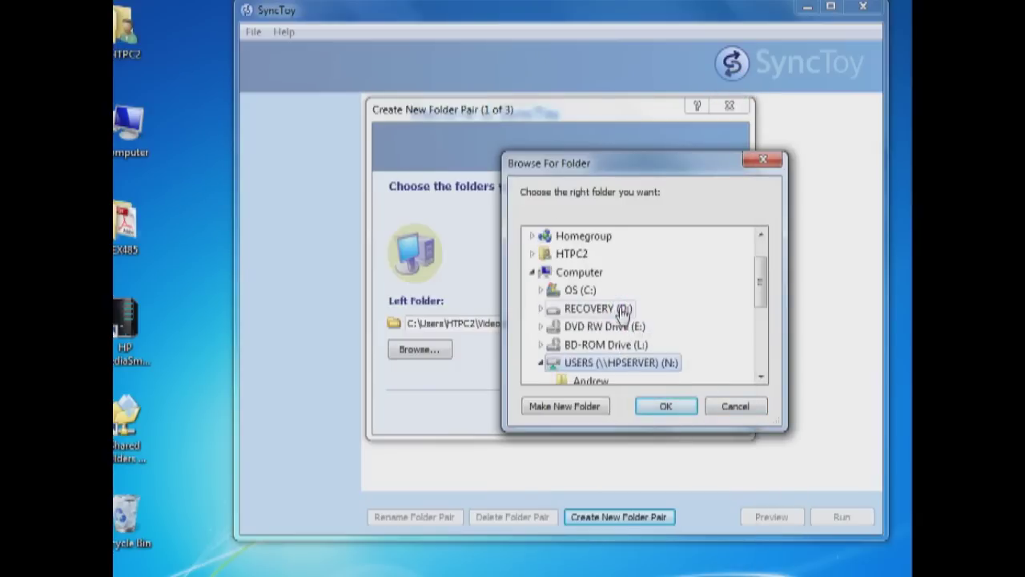
{"action": "left_click", "coordinate": [760, 377]}
{"action": "left_click", "coordinate": [756, 376]}
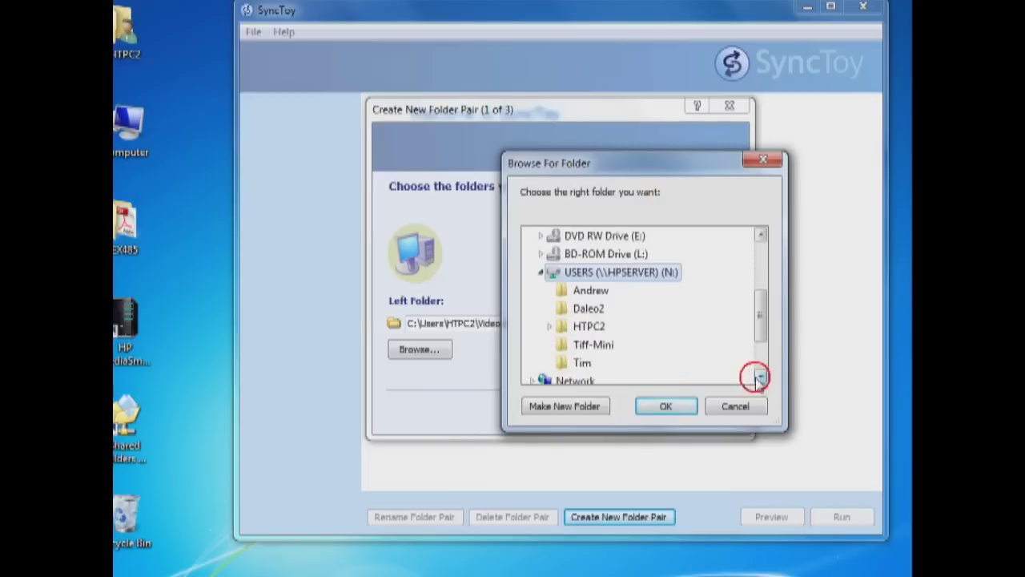
{"action": "left_click", "coordinate": [548, 328]}
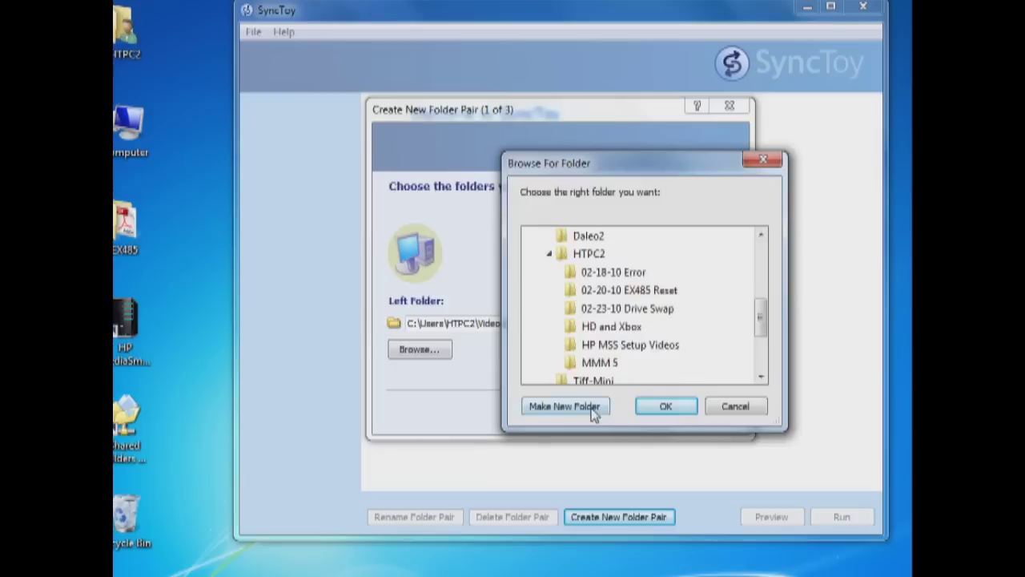
{"action": "left_click", "coordinate": [590, 253]}
{"action": "left_click", "coordinate": [562, 407]}
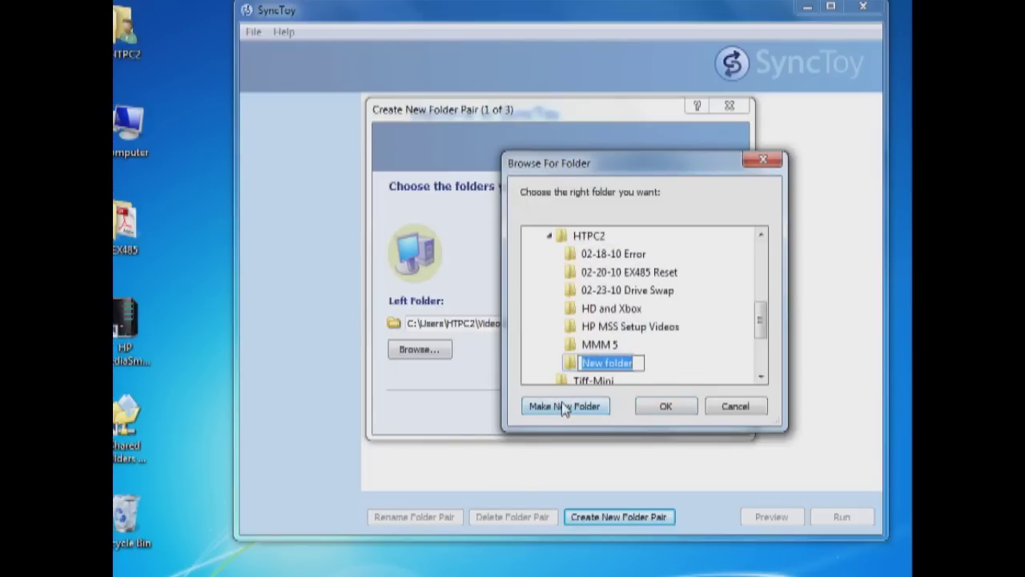
{"action": "type", "text": "Recordings"}
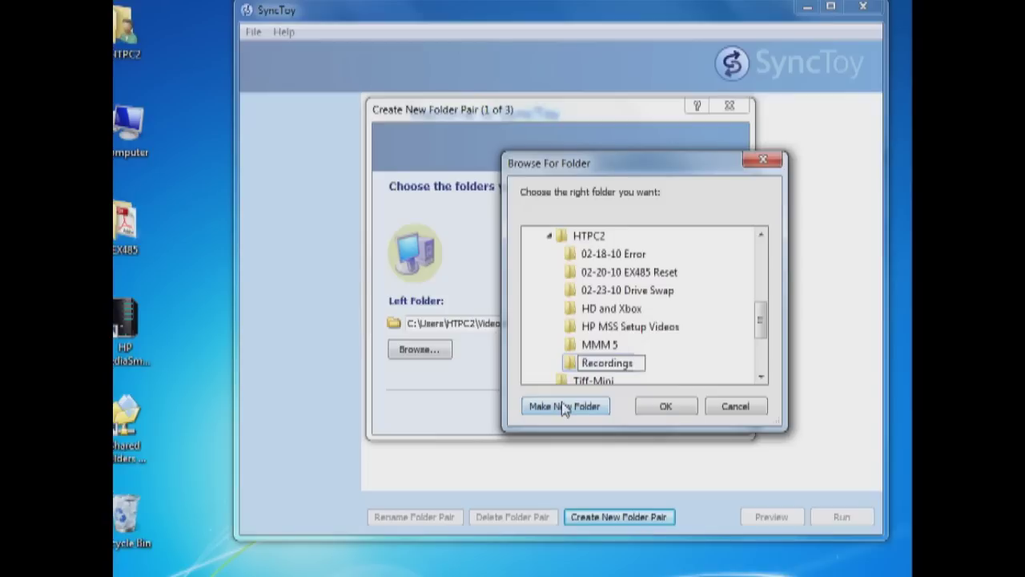
{"action": "left_click", "coordinate": [659, 406]}
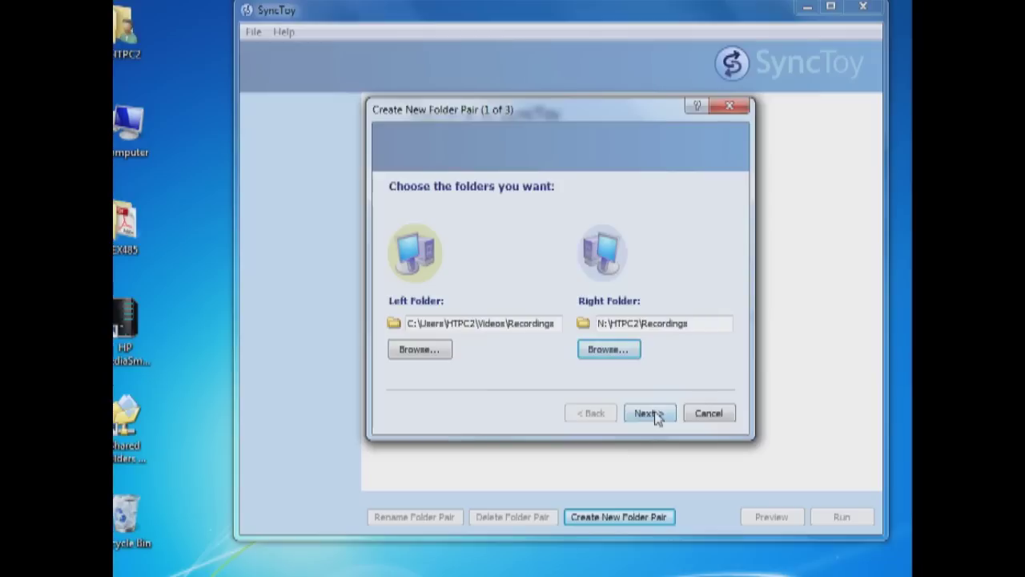
Choose the Echo action, name the pair 'Recordings' and create it.
{"action": "left_click", "coordinate": [649, 413]}
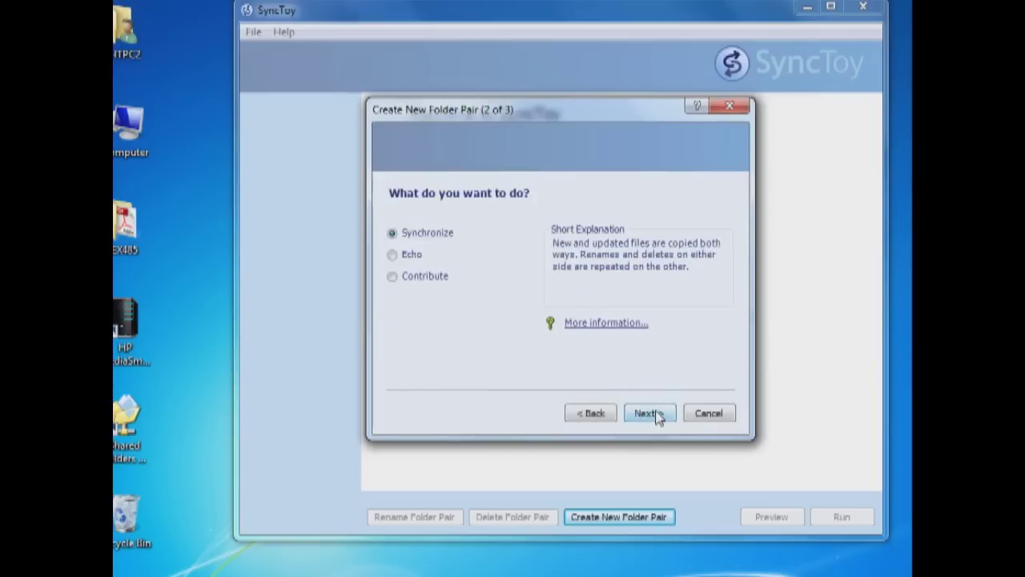
{"action": "left_click", "coordinate": [411, 256]}
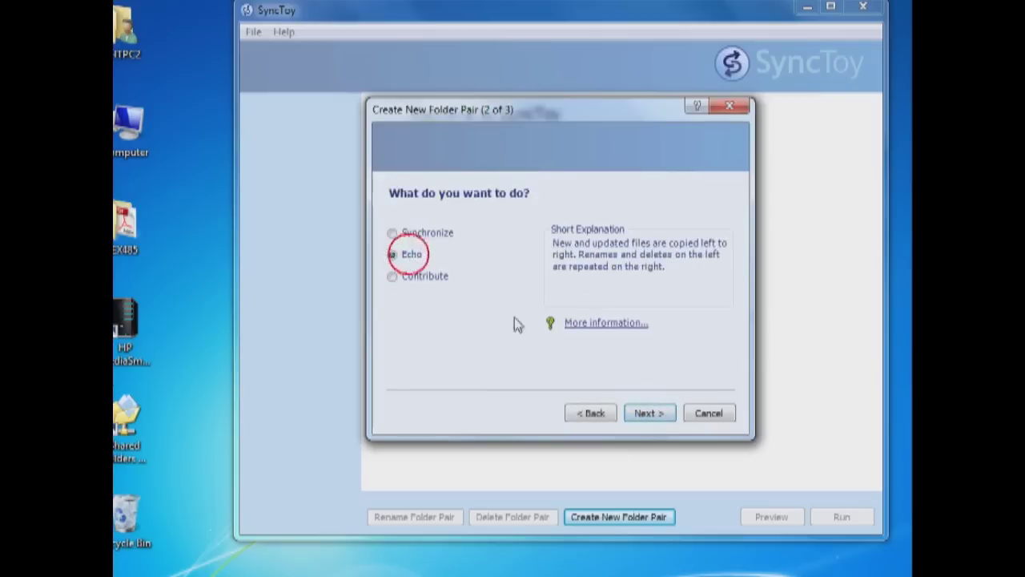
{"action": "left_click", "coordinate": [650, 413]}
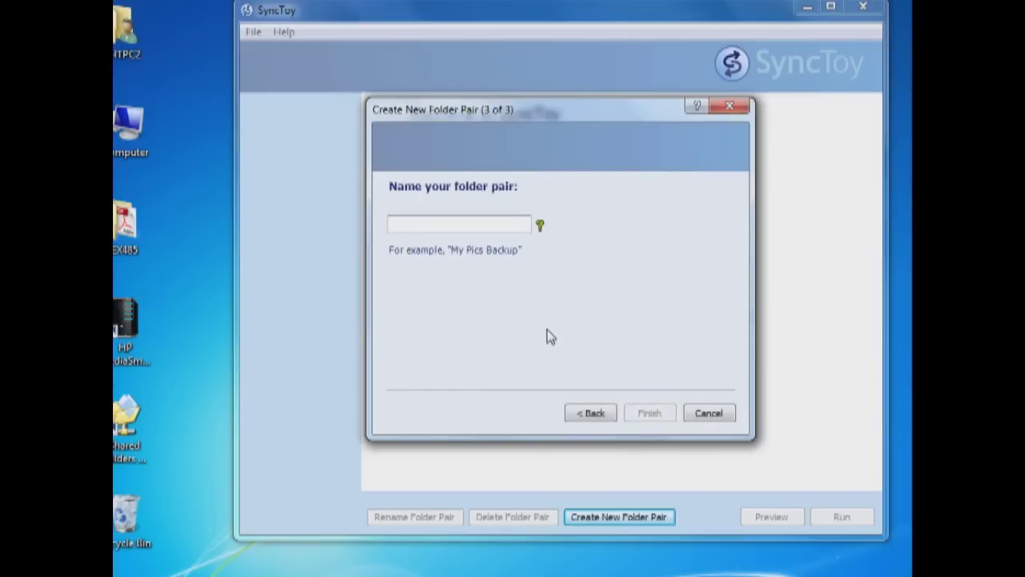
{"action": "type", "text": "Rerd"}
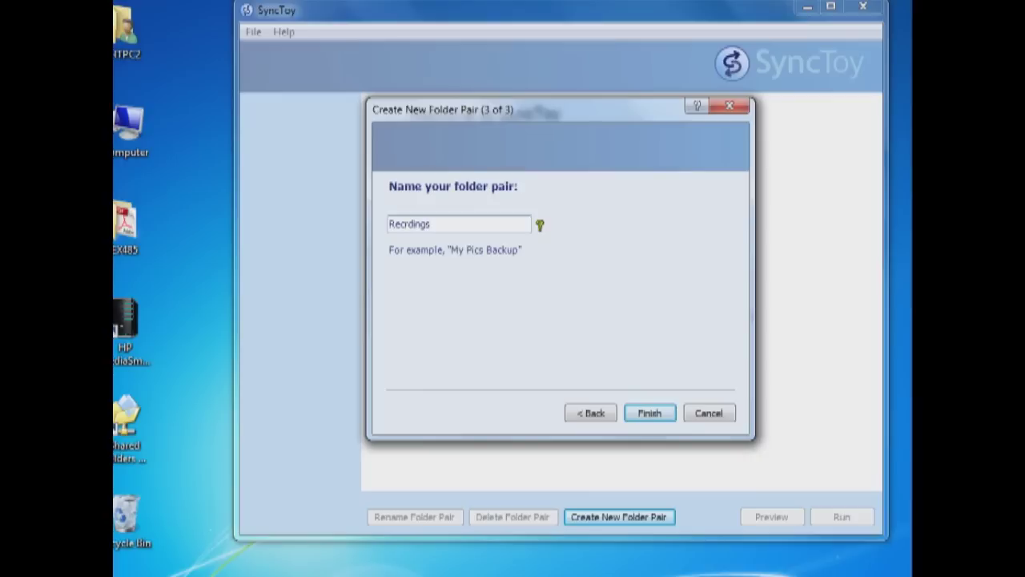
{"action": "type", "text": "o"}
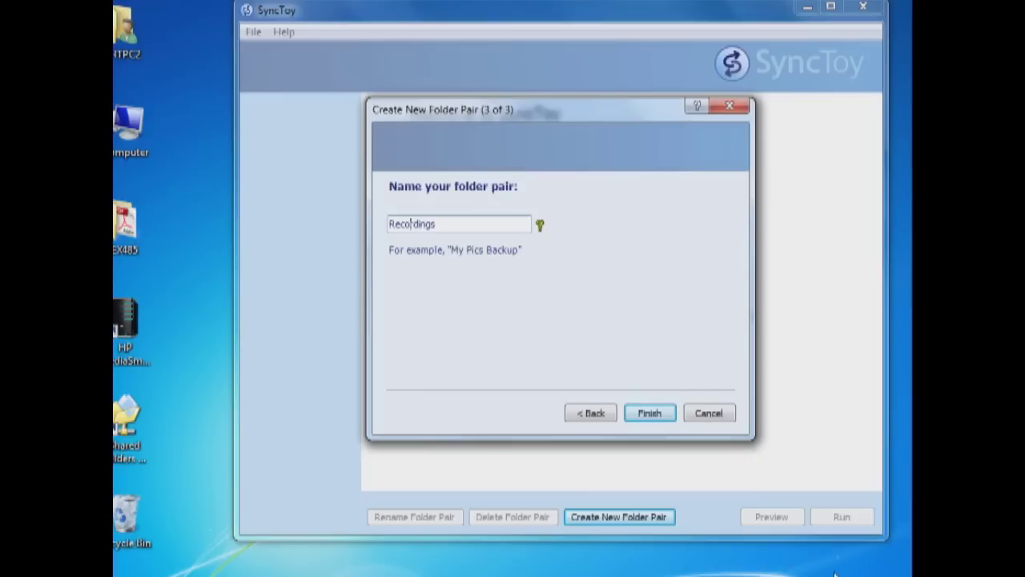
{"action": "left_click", "coordinate": [650, 413]}
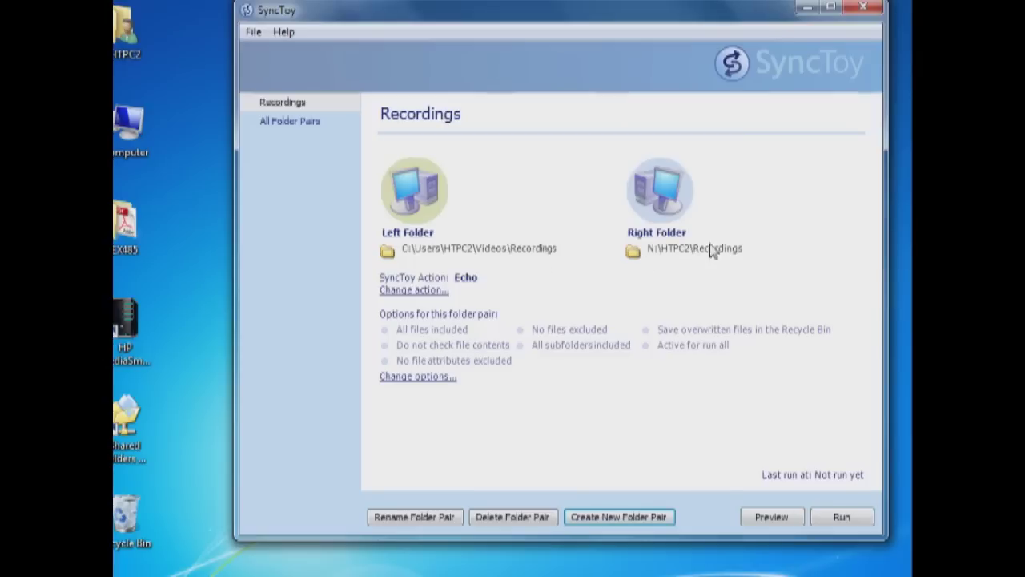
Run the Recordings Echo pair, copying 20 of 21 new files with one failure.
{"action": "left_click", "coordinate": [839, 517]}
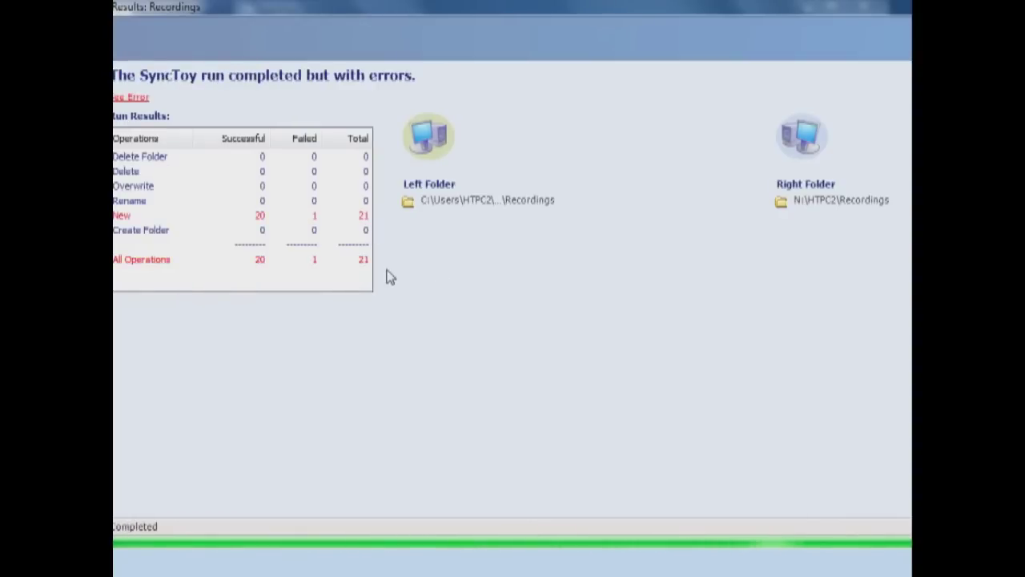
Review the New files row in Run Results, then close the results window.
{"action": "left_click", "coordinate": [316, 217]}
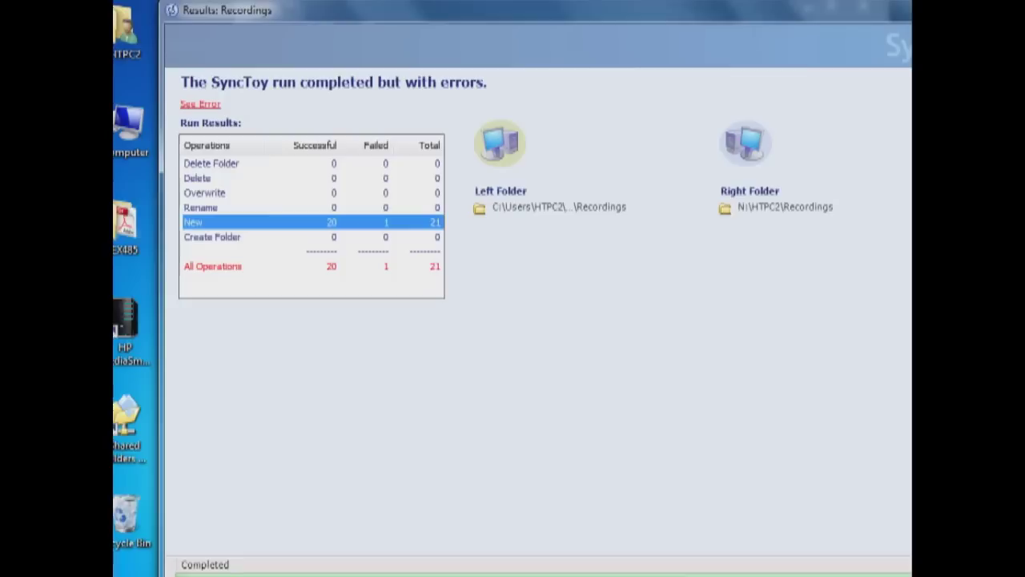
{"action": "left_click_drag", "start_coordinate": [911, 39], "coordinate": [898, 38]}
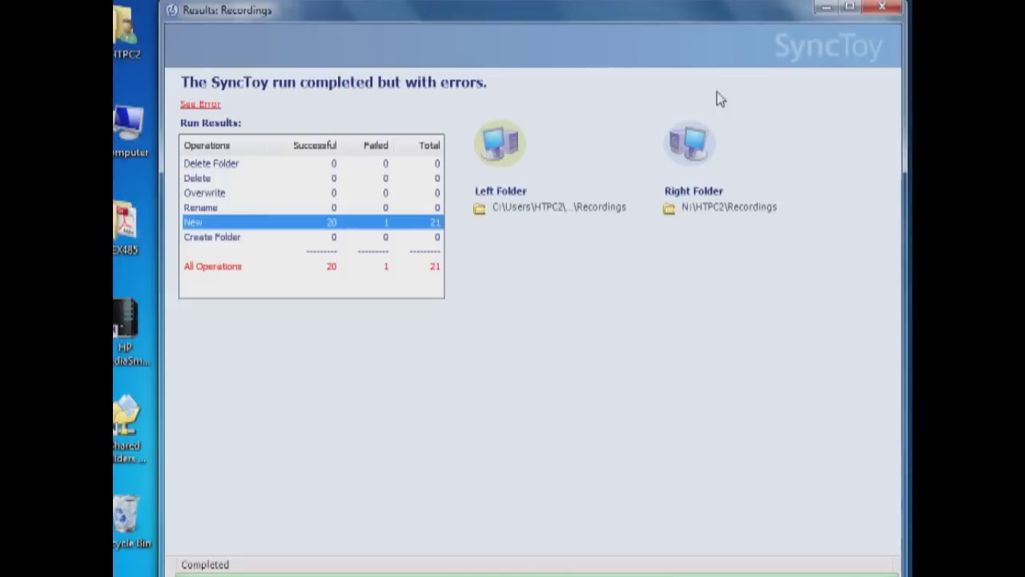
{"action": "left_click", "coordinate": [882, 10]}
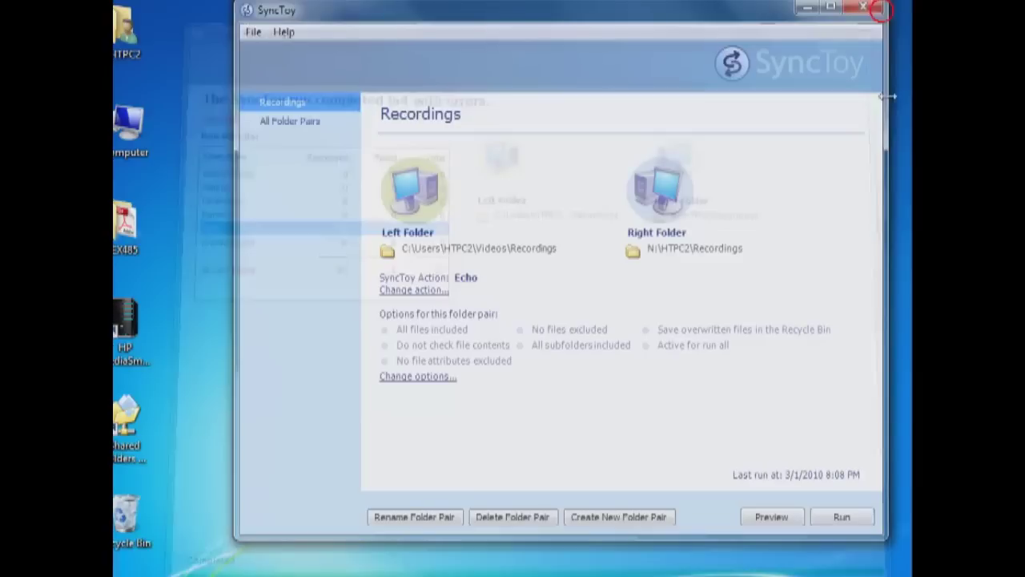